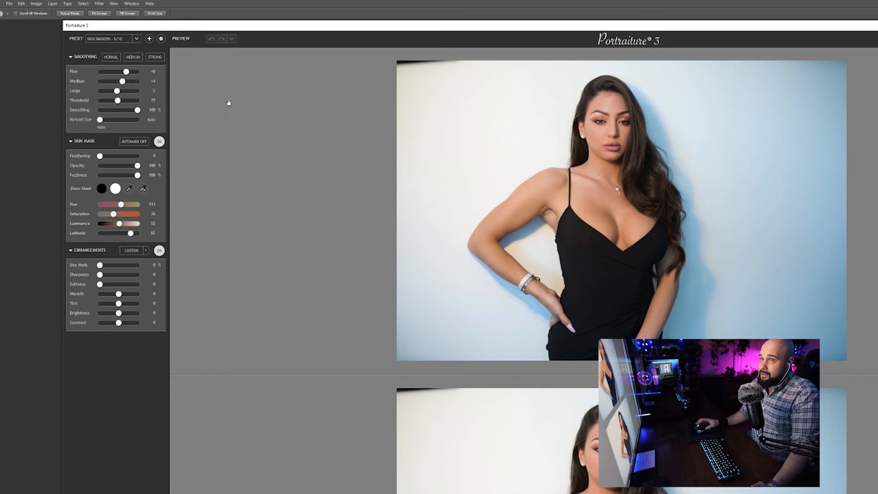
Apply Portraiture skin smoothing to the top frequency separation layer with the Skin Smooth - 5/10 preset.
left_click(136, 39)
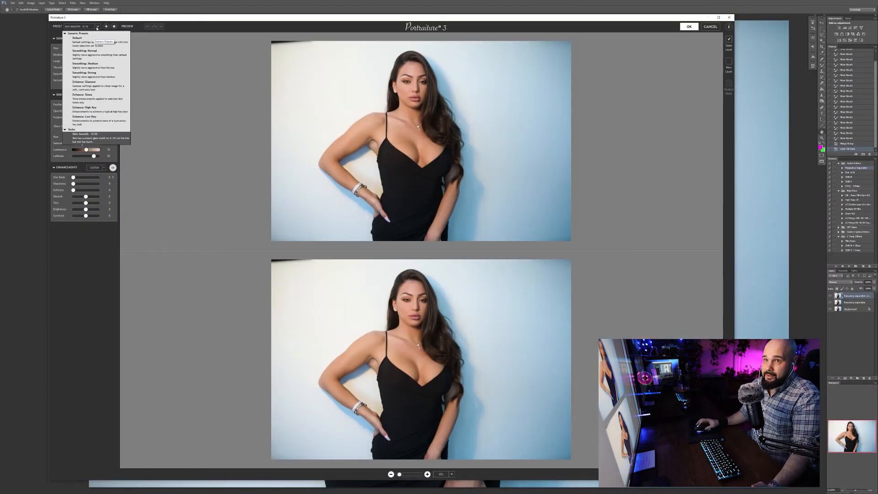
left_click(192, 54)
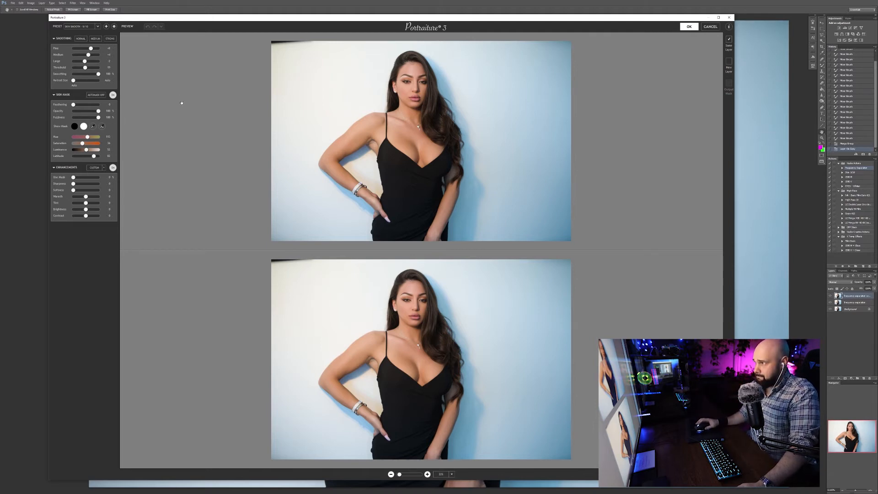
left_click(689, 27)
Compare the face close up with the smoothed top layer hidden and shown.
left_click(419, 136)
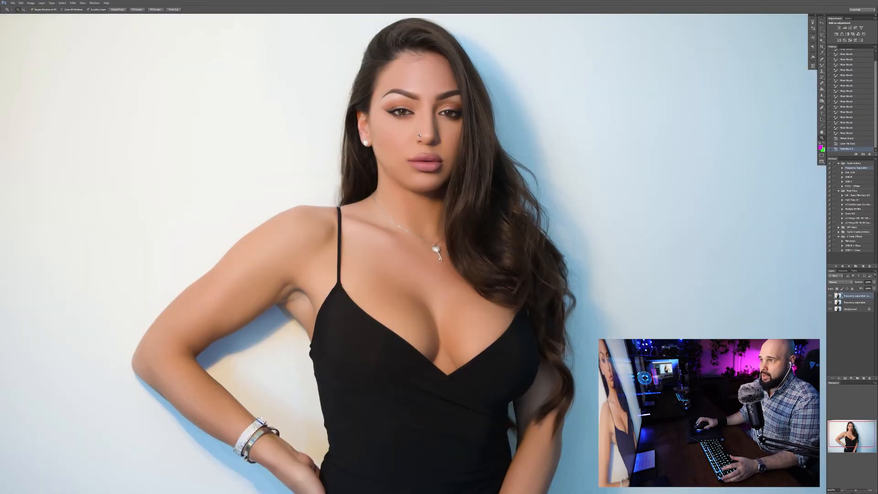
left_click(428, 115)
scroll(776, 272, "up", 3)
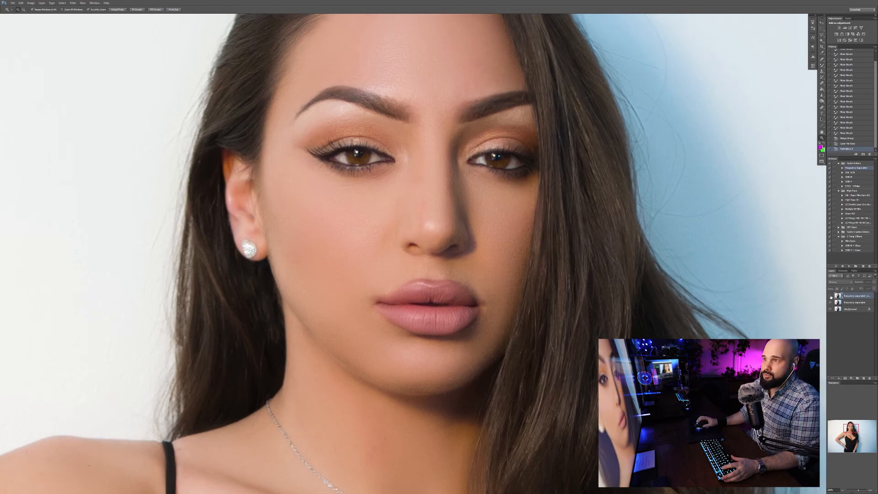
left_click(831, 296)
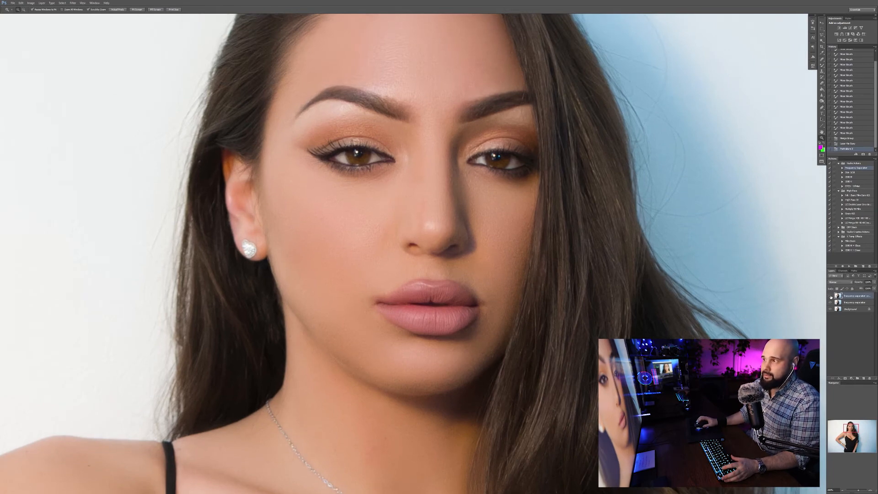
key("ctrl+minus")
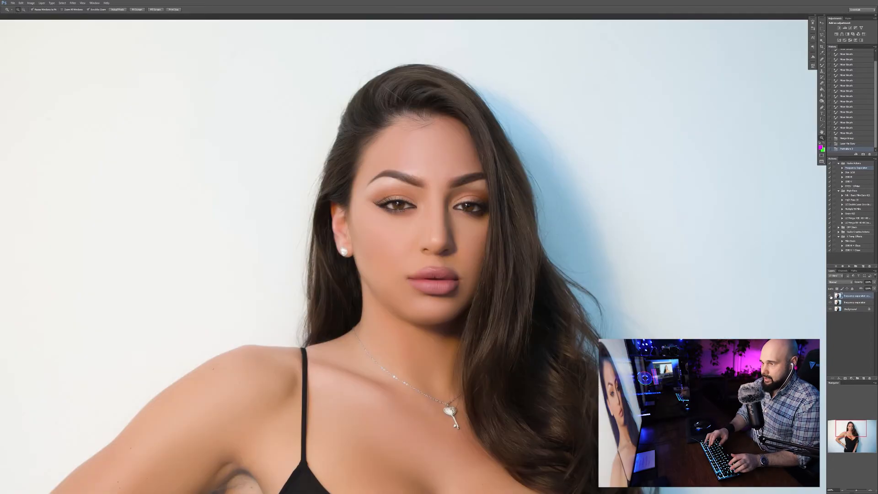
key("ctrl+plus")
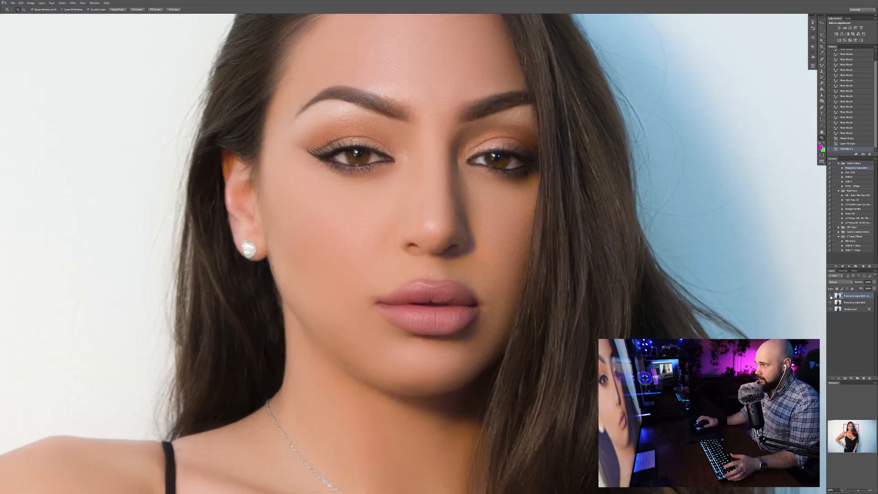
left_click(830, 296)
left_click(830, 297)
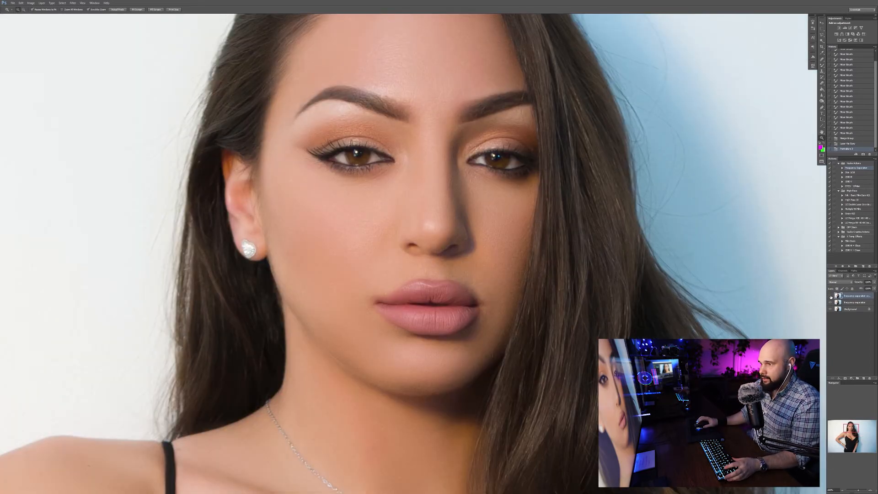
left_click(830, 297)
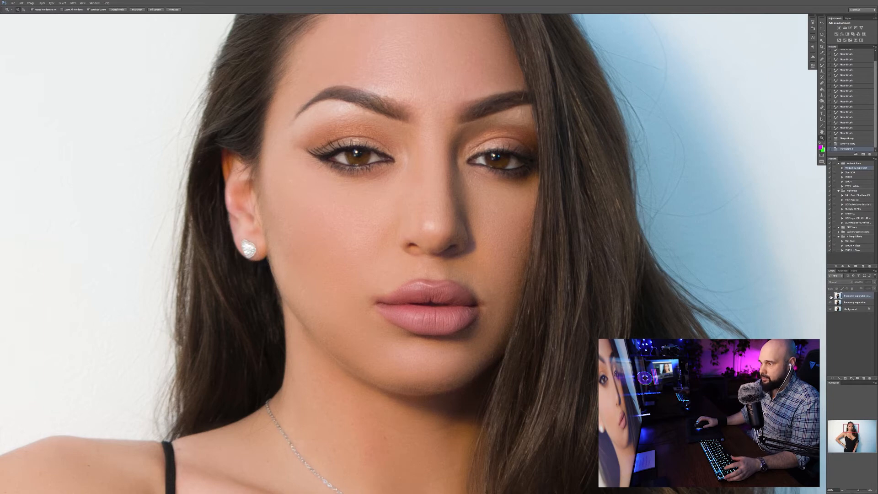
left_click(831, 297)
left_click(831, 297)
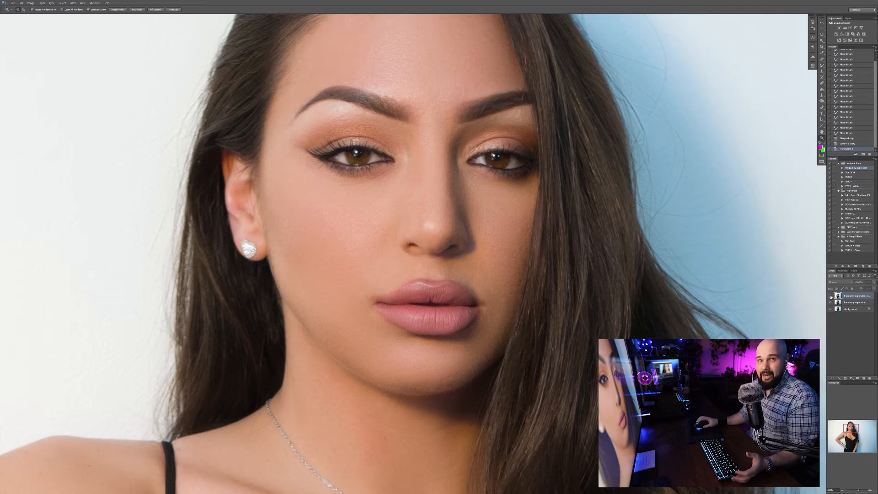
left_click(830, 296)
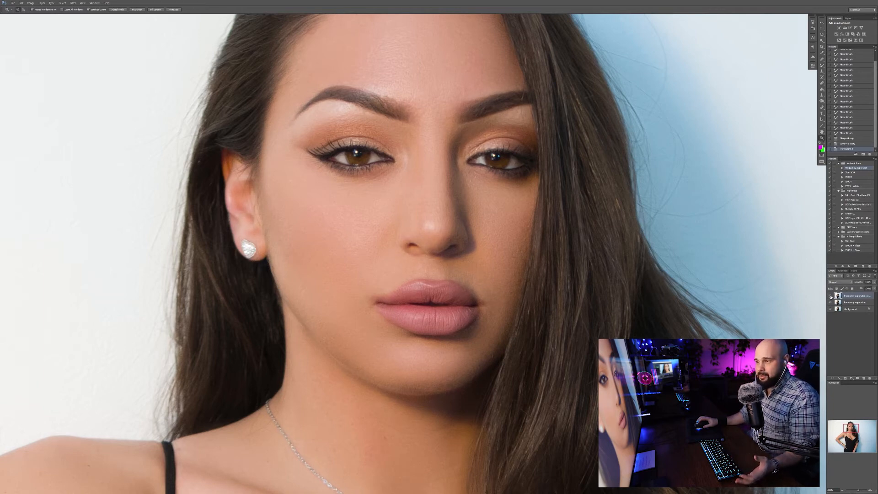
left_click(830, 296)
left_click(831, 297)
left_click(831, 296)
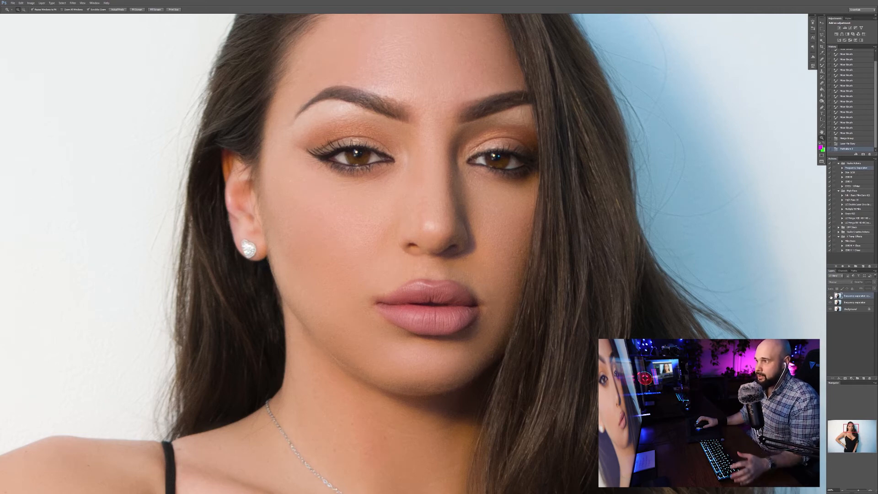
left_click(830, 296)
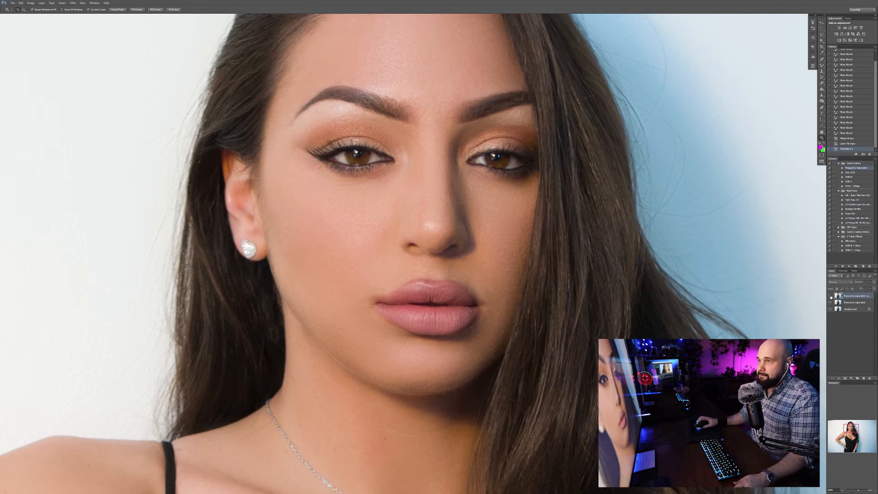
left_click(831, 296)
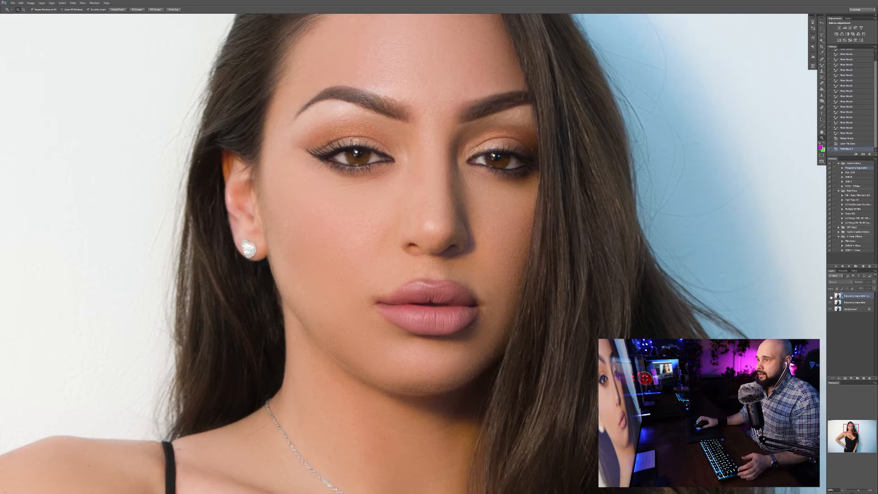
Compare the skin on the chest and arms with the smoothed top layer hidden and shown.
key("ctrl+minus")
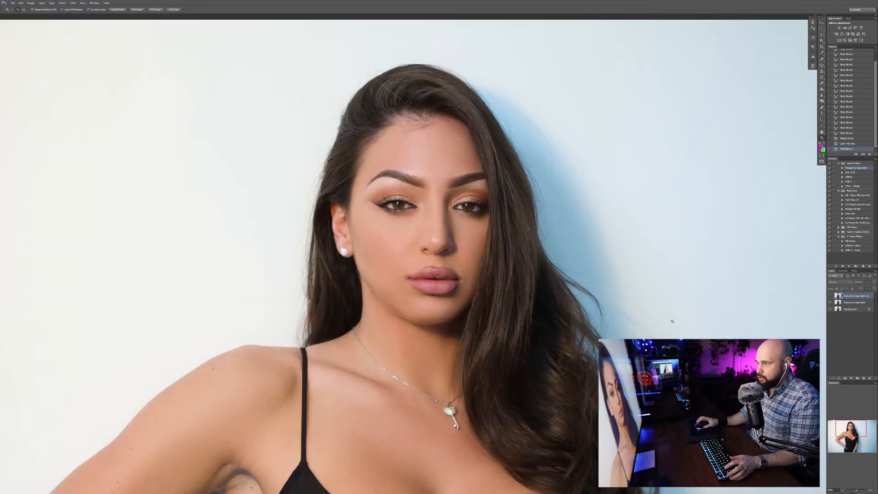
left_click_drag(561, 391, 560, 192)
left_click_drag(599, 358, 576, 124)
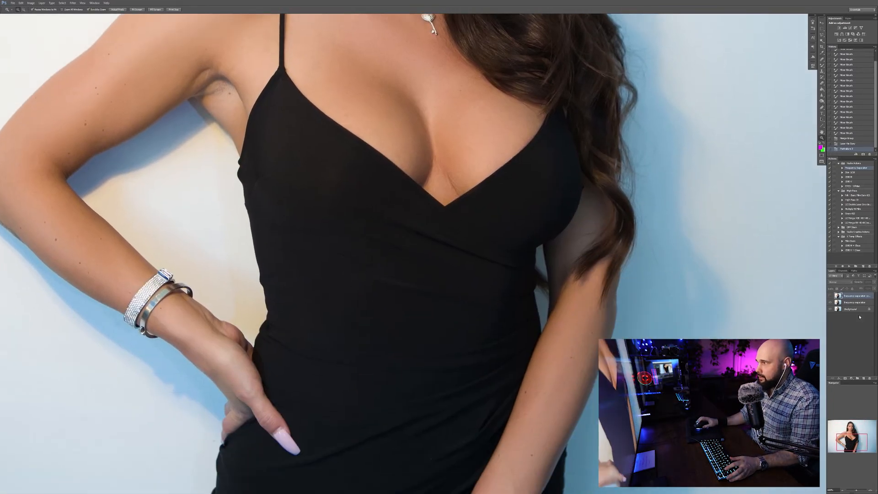
left_click(829, 297)
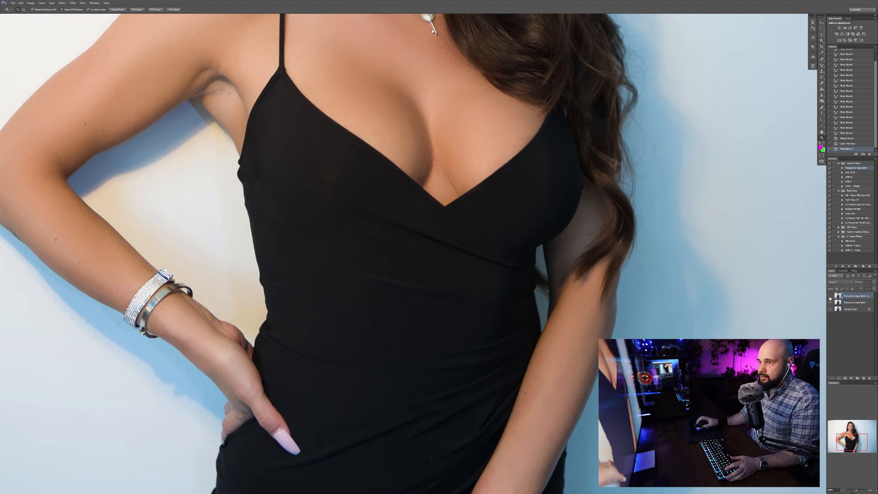
left_click(829, 298)
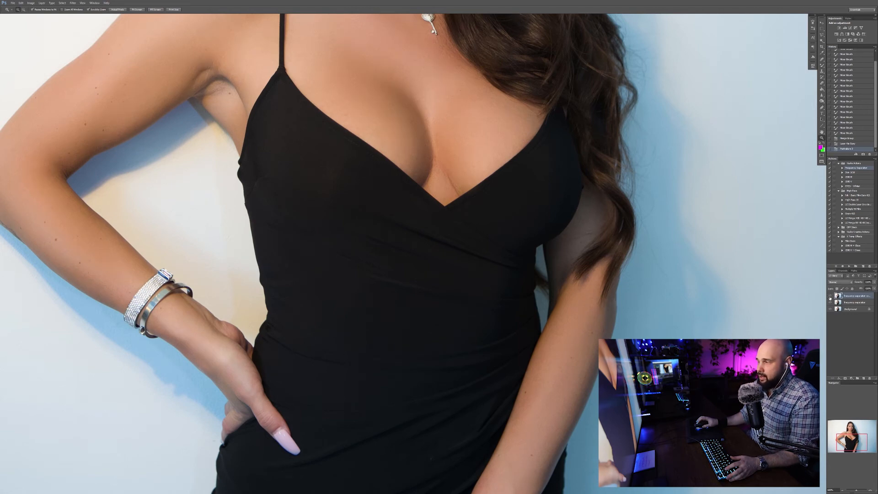
Hide the smoothed top layer with a black layer mask and display the mask as a red overlay.
left_click_drag(603, 153, 611, 308)
left_click_drag(597, 170, 599, 325)
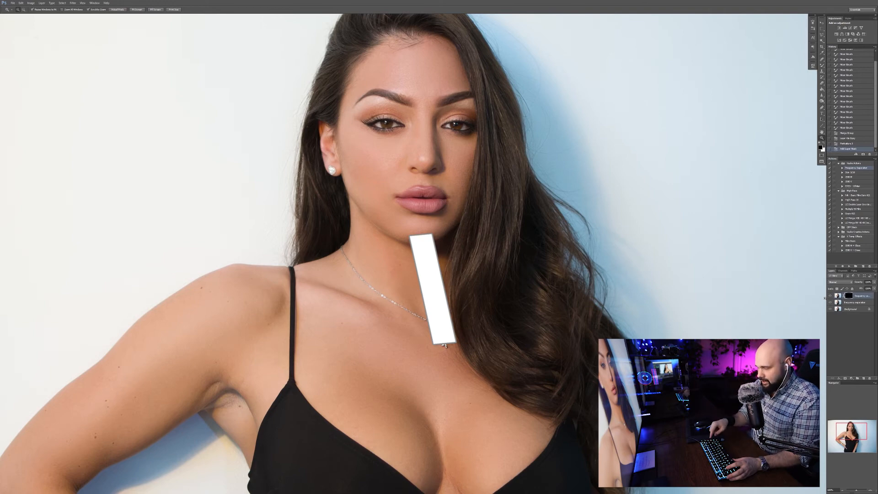
key("backslash")
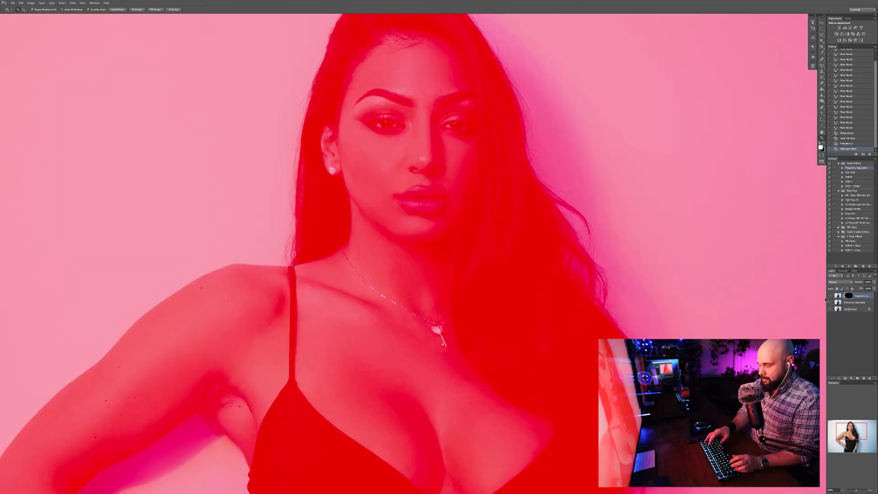
key("ctrl+minus")
key("ctrl+minus")
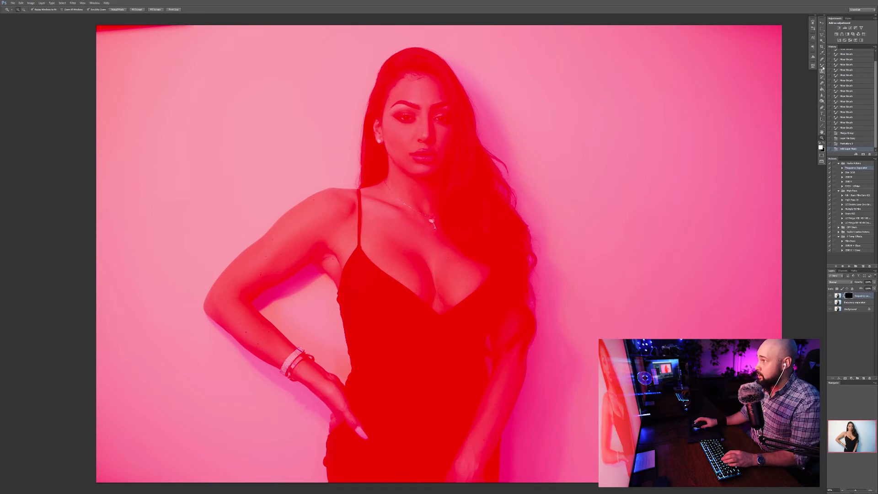
Try brushing white on the mask across the shoulder and chest with the Brush tool, and undo the stroke.
left_click(822, 67)
left_click(843, 65)
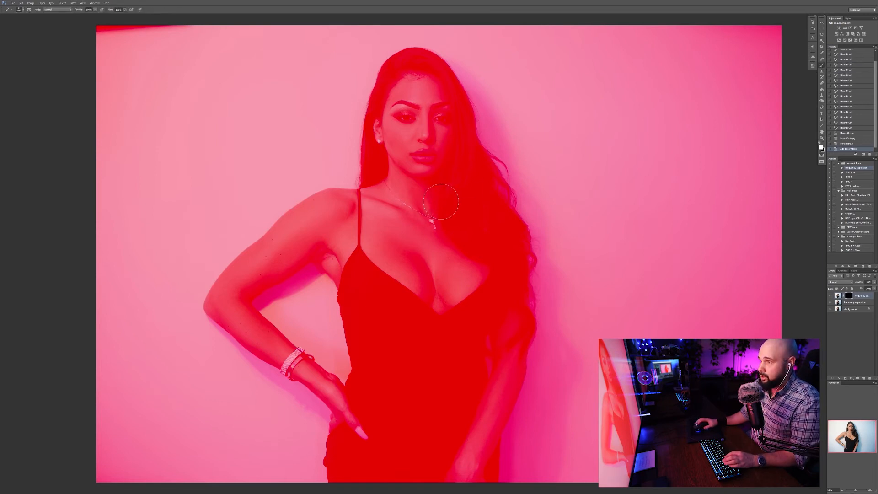
mouse_move(320, 201)
left_mouse_down()
mouse_move(421, 192)
mouse_move(497, 273)
left_mouse_up()
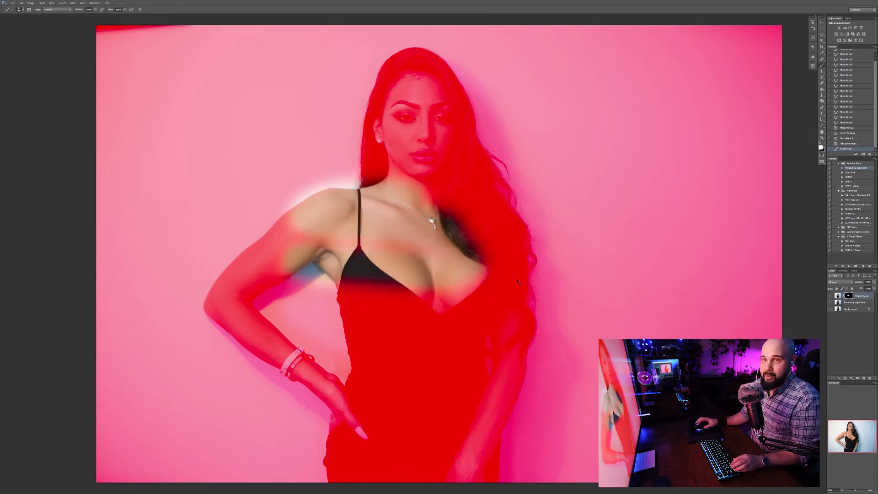
key("ctrl+z")
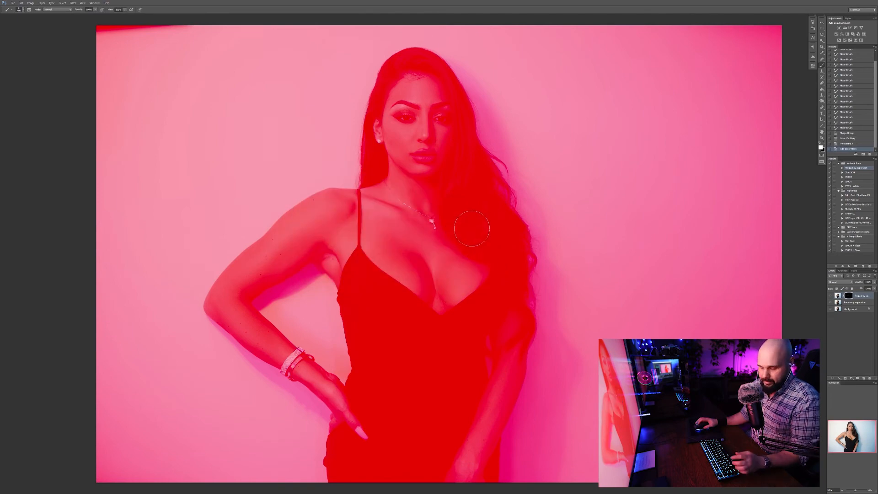
With a smaller brush, reveal the smoothing around the eyebrow and eyelid nearest the ear, the temple, ear and outer cheek, and mask the earring back out.
key("z")
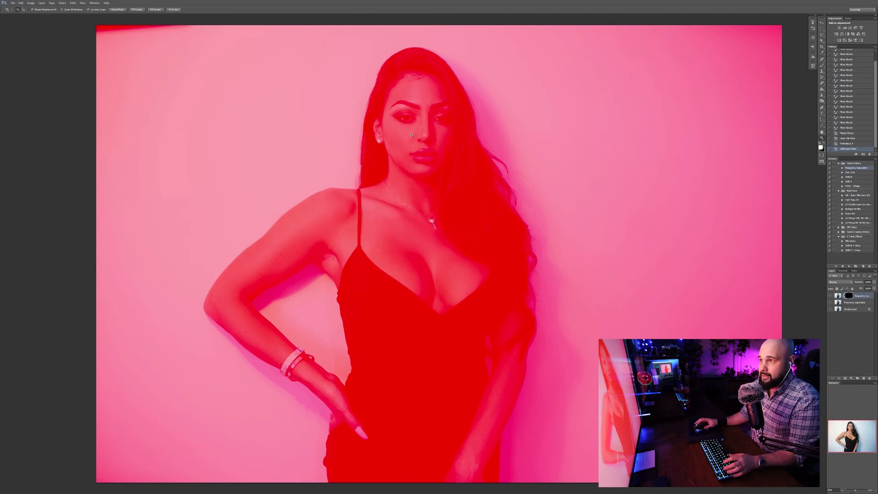
left_click(412, 128)
left_click(411, 128)
left_click(429, 77)
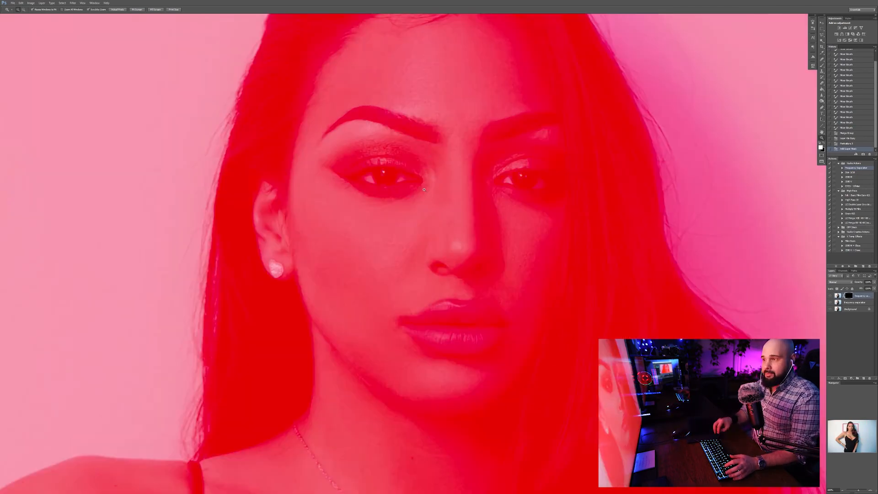
key("b")
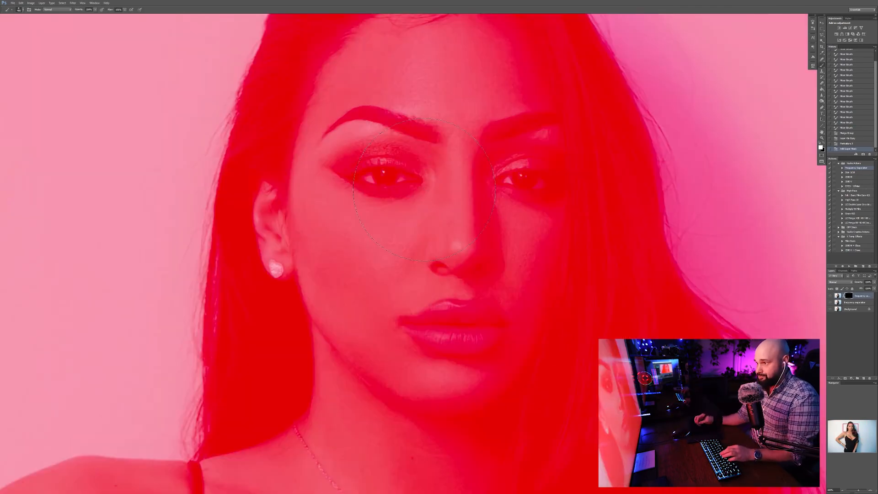
key("bracketleft")
key("bracketleft")
key("bracketleft")
key("bracketleft")
key("bracketleft")
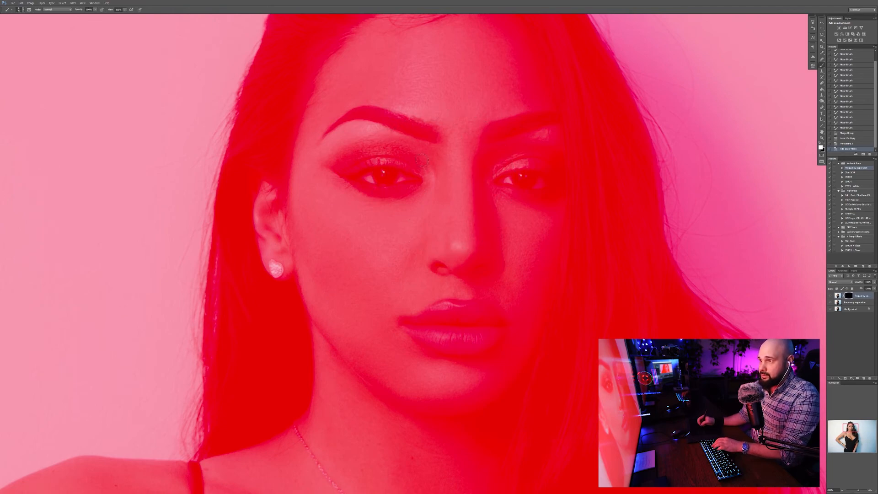
mouse_move(426, 163)
left_mouse_down()
mouse_move(381, 150)
mouse_move(341, 158)
mouse_move(315, 179)
mouse_move(351, 136)
mouse_move(447, 153)
mouse_move(449, 112)
mouse_move(428, 100)
mouse_move(350, 97)
mouse_move(306, 154)
mouse_move(311, 204)
mouse_move(304, 191)
mouse_move(296, 213)
mouse_move(276, 212)
mouse_move(271, 196)
mouse_move(265, 242)
mouse_move(286, 249)
mouse_move(296, 267)
mouse_move(311, 192)
mouse_move(323, 196)
mouse_move(304, 259)
mouse_move(322, 322)
left_mouse_up()
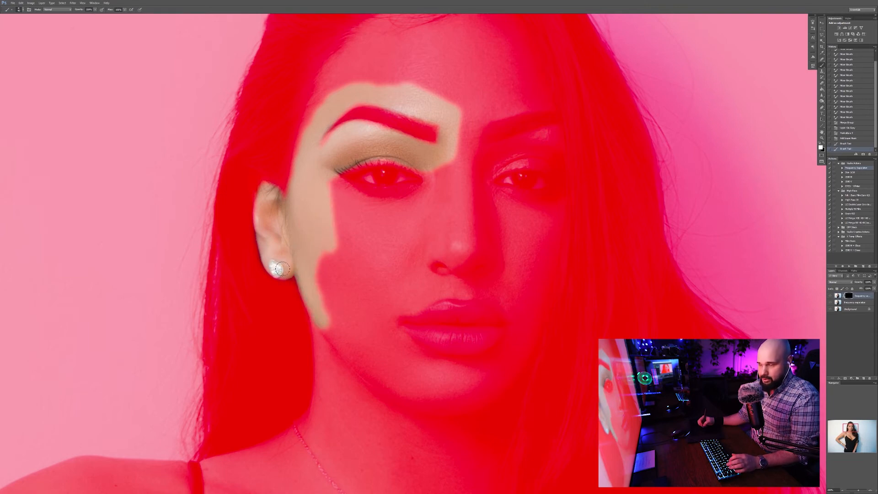
key("x")
mouse_move(276, 266)
left_mouse_down()
mouse_move(319, 259)
mouse_move(314, 276)
mouse_move(338, 359)
mouse_move(351, 317)
left_mouse_up()
Paint white on the mask over the forehead, between the brows and over the other eyelid, leaving the eyebrows covered.
key("x")
mouse_move(322, 110)
left_mouse_down()
mouse_move(314, 199)
mouse_move(311, 183)
mouse_move(330, 138)
mouse_move(352, 119)
mouse_move(350, 158)
mouse_move(392, 149)
mouse_move(389, 111)
mouse_move(471, 108)
mouse_move(499, 130)
mouse_move(428, 128)
left_mouse_up()
left_click_drag(412, 142, 351, 135)
mouse_move(361, 127)
left_mouse_down()
mouse_move(388, 135)
mouse_move(383, 201)
mouse_move(395, 183)
mouse_move(418, 187)
mouse_move(398, 192)
mouse_move(387, 244)
mouse_move(437, 187)
left_mouse_up()
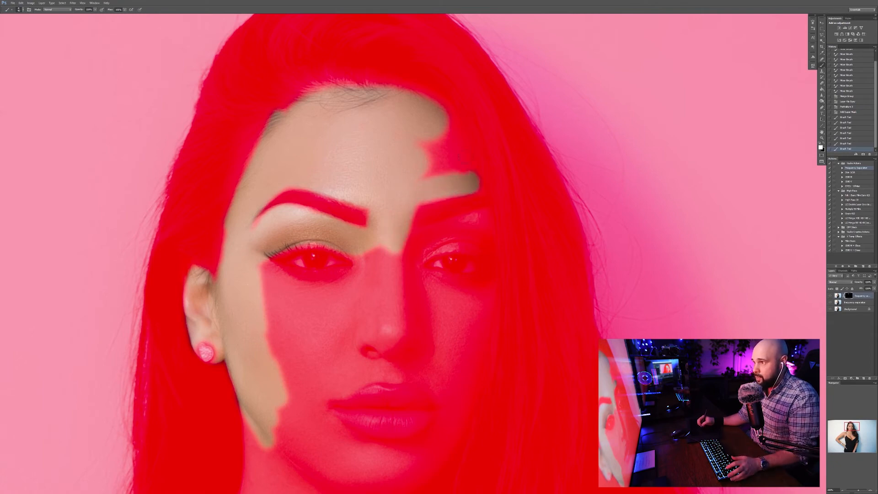
mouse_move(460, 158)
left_mouse_down()
mouse_move(459, 134)
mouse_move(457, 176)
mouse_move(423, 169)
left_mouse_up()
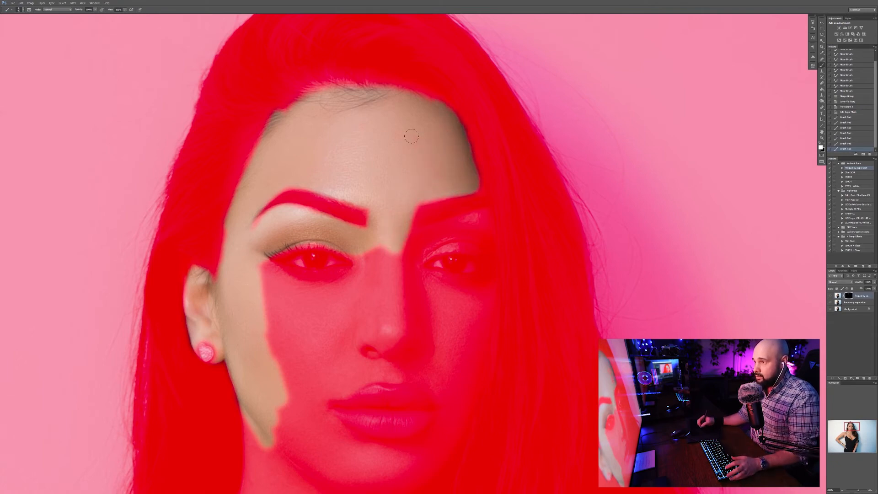
mouse_move(412, 136)
left_mouse_down()
mouse_move(407, 146)
mouse_move(330, 64)
left_mouse_up()
mouse_move(350, 157)
left_mouse_down()
mouse_move(424, 133)
mouse_move(432, 160)
mouse_move(390, 144)
left_mouse_up()
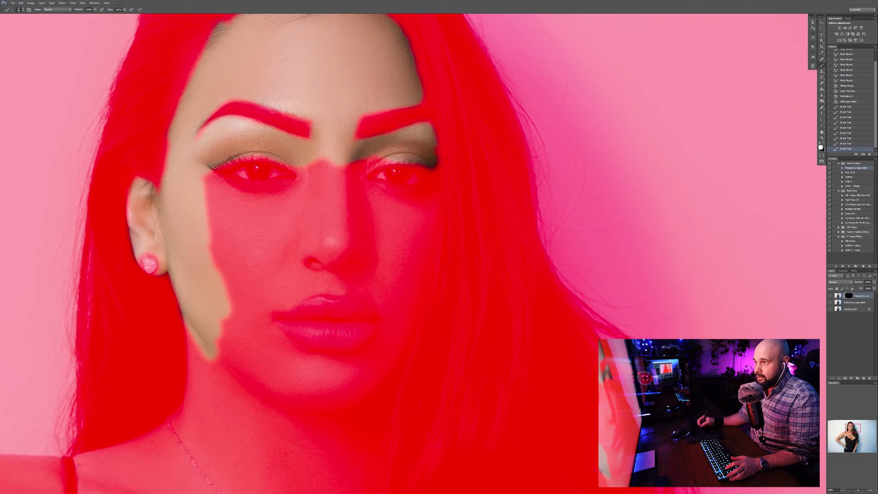
Paint white on the mask over the under-eye skin, nose, cheeks, mouth area and chin, avoiding the eyes and most of the lips.
mouse_move(432, 170)
left_mouse_down()
mouse_move(373, 155)
mouse_move(339, 187)
mouse_move(324, 155)
mouse_move(298, 196)
left_mouse_up()
mouse_move(348, 179)
left_mouse_down()
mouse_move(425, 202)
mouse_move(436, 180)
mouse_move(430, 221)
mouse_move(411, 250)
mouse_move(399, 206)
mouse_move(410, 219)
mouse_move(374, 257)
mouse_move(360, 196)
mouse_move(321, 237)
mouse_move(309, 193)
mouse_move(281, 203)
mouse_move(264, 199)
mouse_move(266, 191)
mouse_move(217, 190)
mouse_move(253, 212)
mouse_move(274, 212)
mouse_move(232, 223)
mouse_move(234, 238)
mouse_move(213, 257)
mouse_move(238, 229)
left_mouse_up()
mouse_move(218, 284)
left_mouse_down()
mouse_move(274, 265)
mouse_move(238, 295)
left_mouse_up()
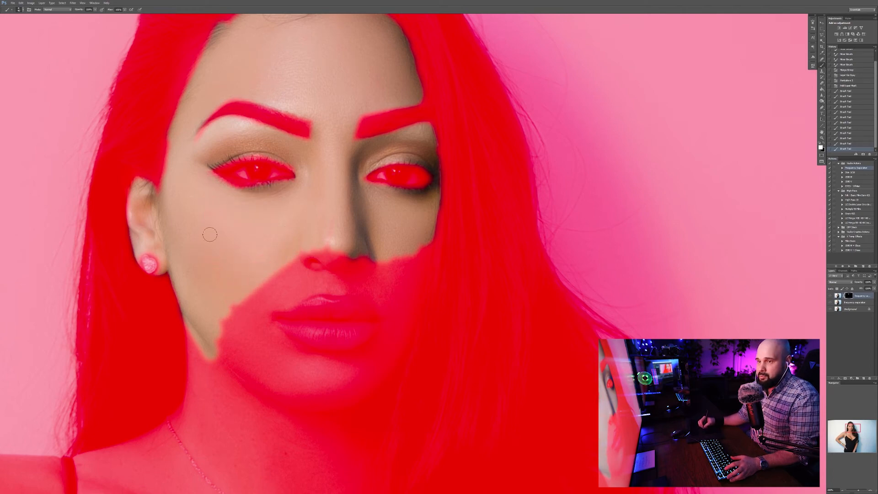
mouse_move(210, 234)
left_mouse_down()
mouse_move(202, 251)
mouse_move(214, 257)
mouse_move(228, 305)
mouse_move(247, 229)
mouse_move(302, 226)
mouse_move(304, 217)
mouse_move(275, 220)
mouse_move(302, 200)
mouse_move(286, 187)
mouse_move(304, 182)
mouse_move(303, 221)
mouse_move(335, 216)
mouse_move(339, 175)
mouse_move(312, 156)
mouse_move(325, 143)
mouse_move(368, 179)
mouse_move(345, 220)
mouse_move(373, 184)
mouse_move(387, 238)
mouse_move(402, 223)
mouse_move(357, 336)
mouse_move(349, 313)
mouse_move(294, 283)
mouse_move(279, 287)
mouse_move(275, 267)
left_mouse_up()
mouse_move(253, 296)
left_mouse_down()
mouse_move(235, 202)
mouse_move(281, 212)
mouse_move(292, 251)
mouse_move(316, 237)
mouse_move(301, 267)
mouse_move(320, 243)
mouse_move(338, 254)
left_mouse_up()
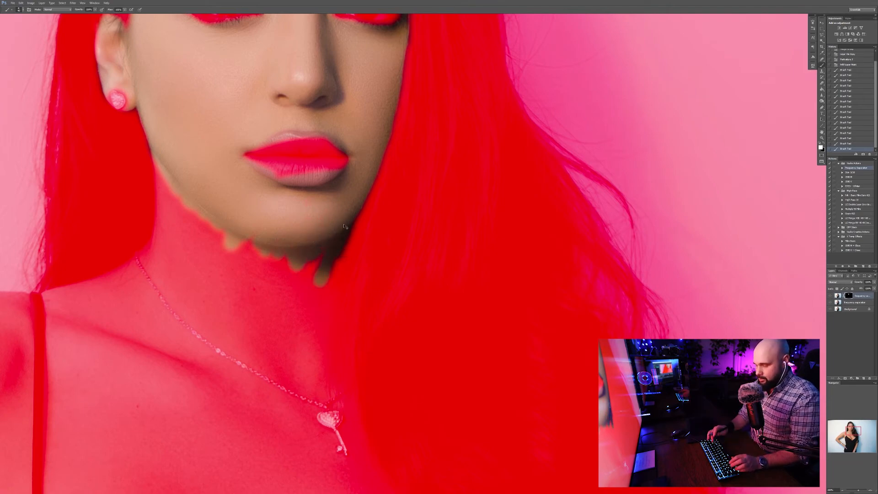
key("ctrl+minus")
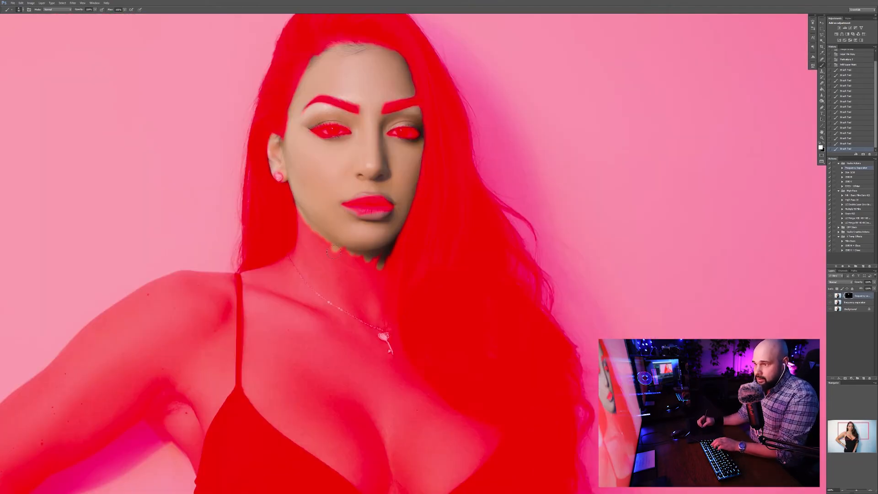
Paint white on the mask over the neck and the skin around the necklace, and mask the key pendant back out.
mouse_move(308, 227)
left_mouse_down()
mouse_move(308, 246)
mouse_move(260, 281)
mouse_move(316, 260)
mouse_move(310, 284)
mouse_move(327, 273)
left_mouse_up()
mouse_move(355, 274)
left_mouse_down()
mouse_move(359, 303)
mouse_move(380, 272)
mouse_move(387, 374)
mouse_move(362, 332)
mouse_move(316, 297)
left_mouse_up()
mouse_move(394, 330)
left_mouse_down()
mouse_move(385, 337)
mouse_move(392, 353)
mouse_move(382, 339)
left_mouse_up()
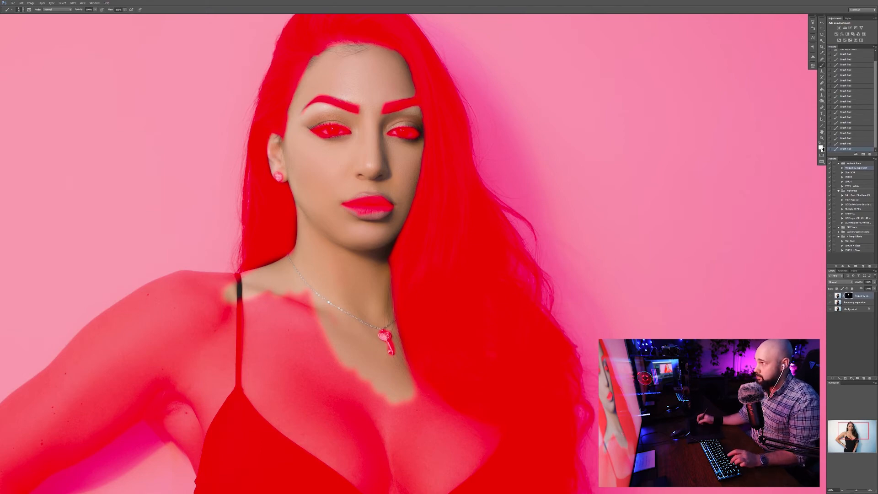
key("x")
key("x")
key("x")
key("x")
key("x")
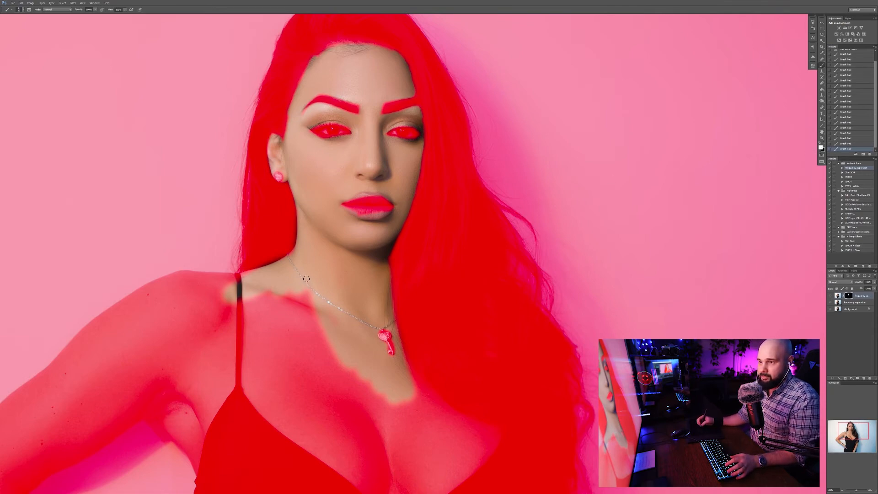
Reveal the smoothing over the chest, shoulders, both arms and hands by painting white on the mask, letting it spill onto the dress.
mouse_move(308, 280)
left_mouse_down()
mouse_move(339, 238)
mouse_move(325, 238)
mouse_move(343, 241)
mouse_move(344, 255)
mouse_move(325, 244)
mouse_move(262, 250)
mouse_move(270, 233)
mouse_move(239, 228)
mouse_move(213, 231)
mouse_move(176, 257)
mouse_move(186, 264)
mouse_move(249, 240)
mouse_move(228, 256)
mouse_move(242, 249)
mouse_move(228, 283)
mouse_move(260, 261)
mouse_move(285, 267)
mouse_move(281, 329)
mouse_move(279, 300)
mouse_move(297, 286)
mouse_move(299, 332)
mouse_move(314, 358)
mouse_move(318, 336)
mouse_move(314, 370)
mouse_move(354, 288)
mouse_move(349, 308)
mouse_move(276, 204)
mouse_move(237, 272)
mouse_move(245, 309)
mouse_move(254, 304)
mouse_move(337, 340)
mouse_move(394, 349)
mouse_move(436, 326)
mouse_move(478, 334)
mouse_move(486, 362)
left_mouse_up()
mouse_move(486, 362)
left_mouse_down()
mouse_move(396, 193)
mouse_move(392, 272)
mouse_move(402, 275)
mouse_move(412, 259)
mouse_move(414, 206)
mouse_move(378, 330)
mouse_move(410, 326)
mouse_move(436, 305)
mouse_move(416, 387)
mouse_move(375, 422)
mouse_move(381, 331)
left_mouse_up()
key("q")
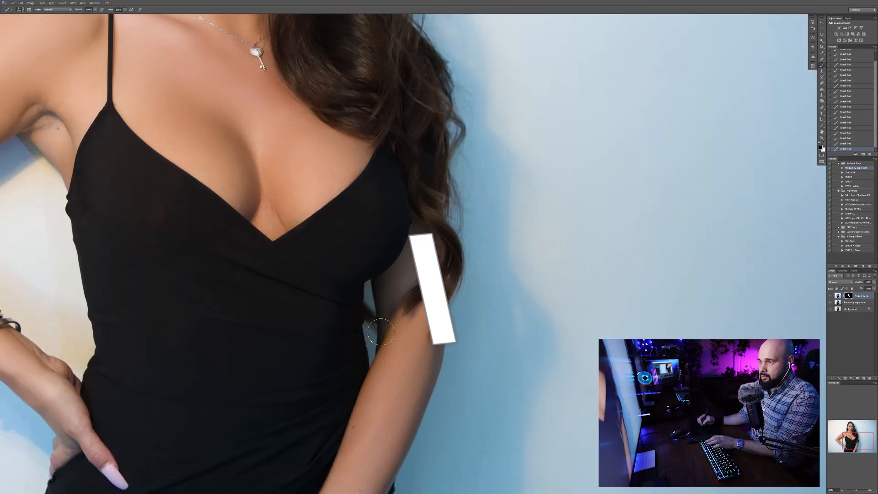
key("q")
key("q")
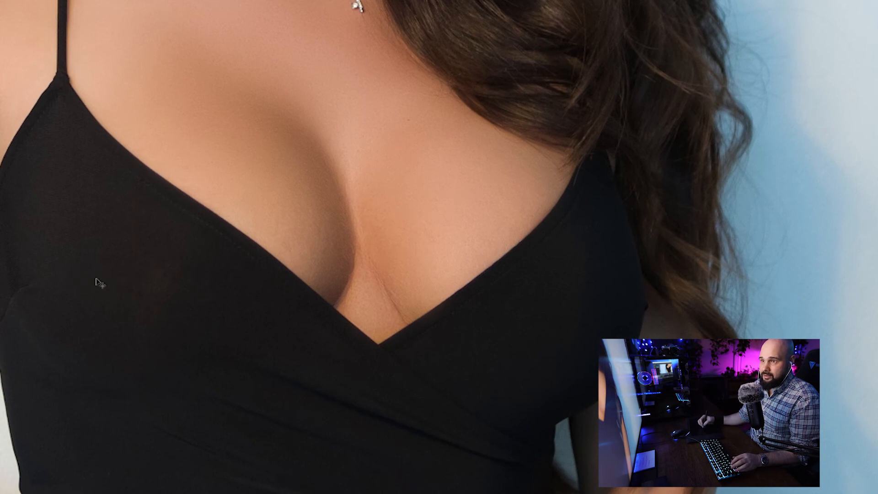
left_click_drag(287, 269, 535, 342)
key("backslash")
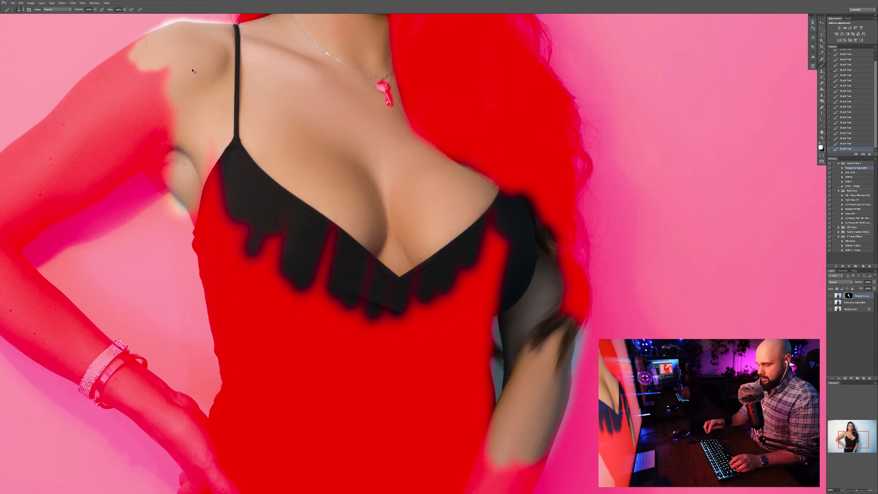
key("ctrl+0")
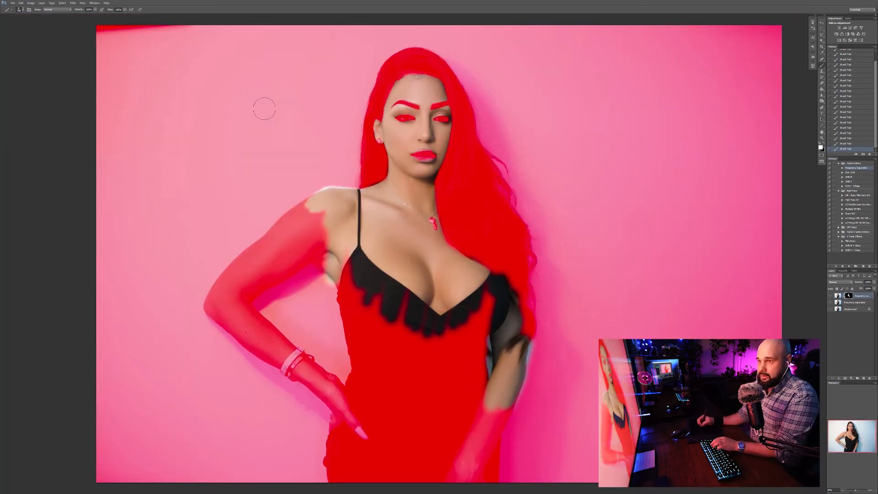
mouse_move(332, 196)
left_mouse_down()
mouse_move(306, 215)
mouse_move(211, 301)
mouse_move(200, 334)
mouse_move(325, 263)
mouse_move(337, 284)
mouse_move(289, 352)
mouse_move(295, 373)
mouse_move(376, 341)
mouse_move(366, 404)
mouse_move(406, 397)
mouse_move(456, 324)
mouse_move(474, 358)
mouse_move(477, 319)
mouse_move(465, 370)
mouse_move(476, 488)
mouse_move(452, 377)
mouse_move(416, 421)
mouse_move(310, 481)
mouse_move(341, 424)
mouse_move(423, 452)
left_mouse_up()
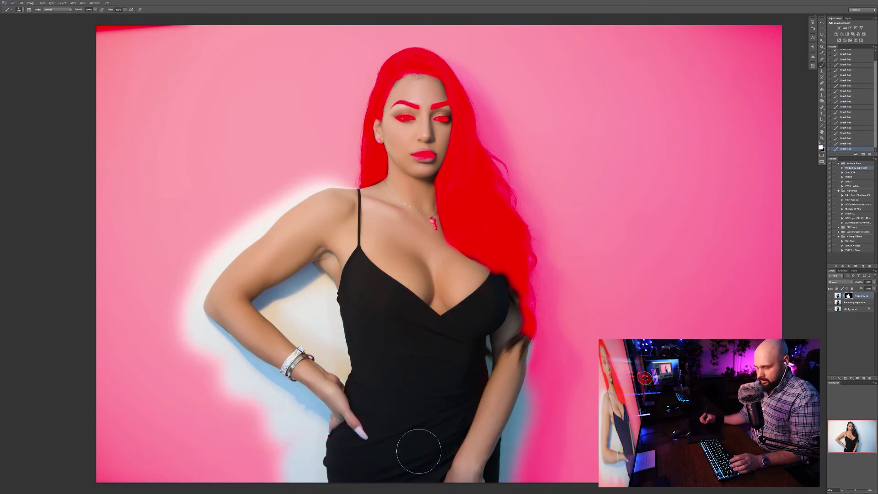
With a smaller brush, paint black on the mask over the bracelets on the wrist to exclude them from the smoothing.
key("x")
key("[")
key("[")
key("[")
key("[")
key("[")
key("[")
key("[")
key("[")
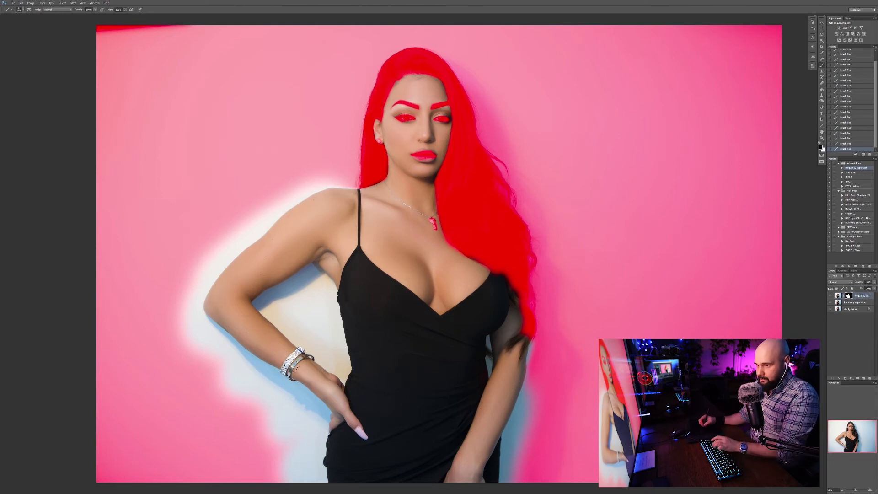
mouse_move(292, 363)
left_mouse_down()
mouse_move(281, 373)
mouse_move(300, 350)
mouse_move(314, 355)
mouse_move(299, 361)
mouse_move(291, 386)
left_mouse_up()
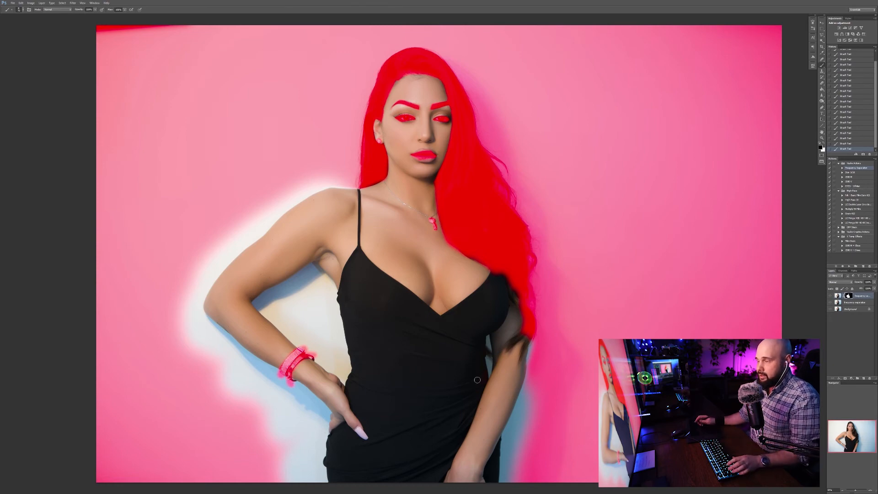
Hide the red mask overlay and compare the full portrait with and without the smoothing layer.
key("backslash")
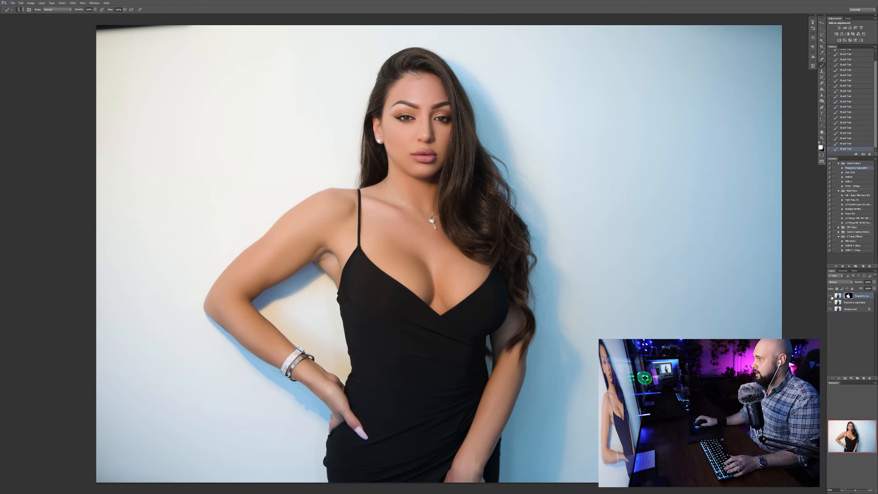
left_click(831, 297)
left_click(831, 297)
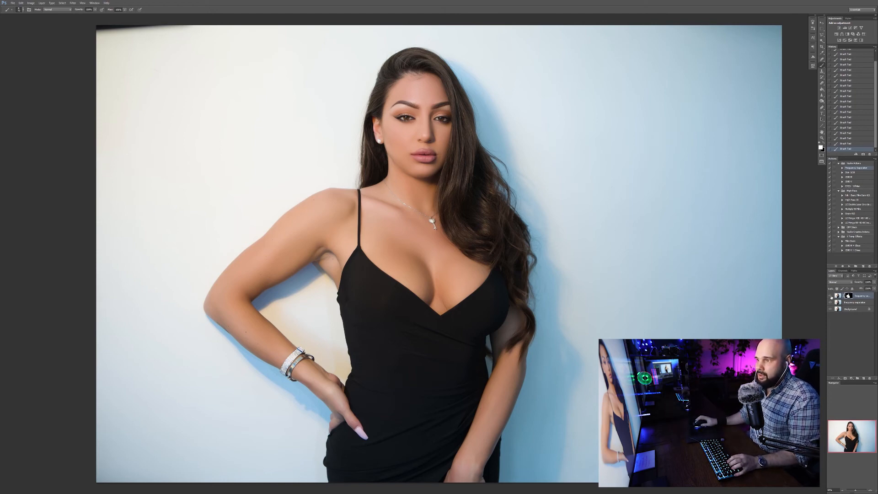
left_click(831, 297)
left_click(831, 296)
left_click(830, 296)
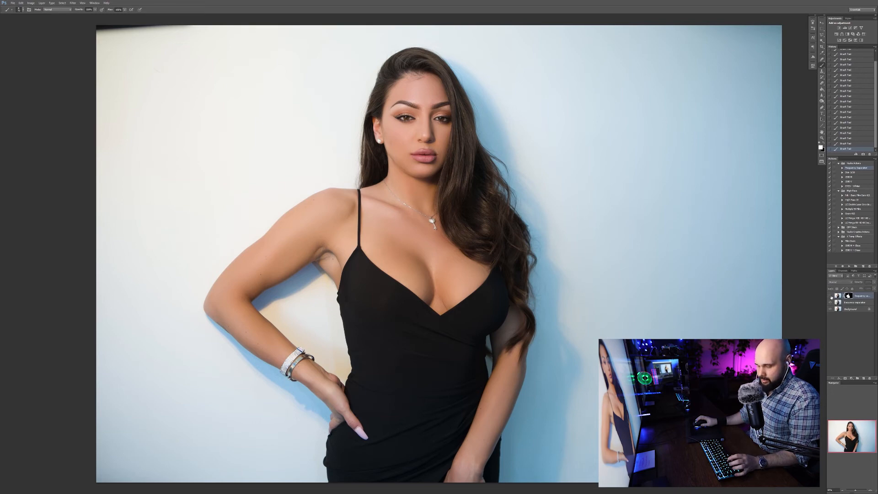
left_click(831, 296)
Examine the face and upper body close up, comparing the skin with and without the smoothing layer.
key("z")
left_click(444, 143)
left_click(443, 143)
left_click_drag(443, 143, 486, 208)
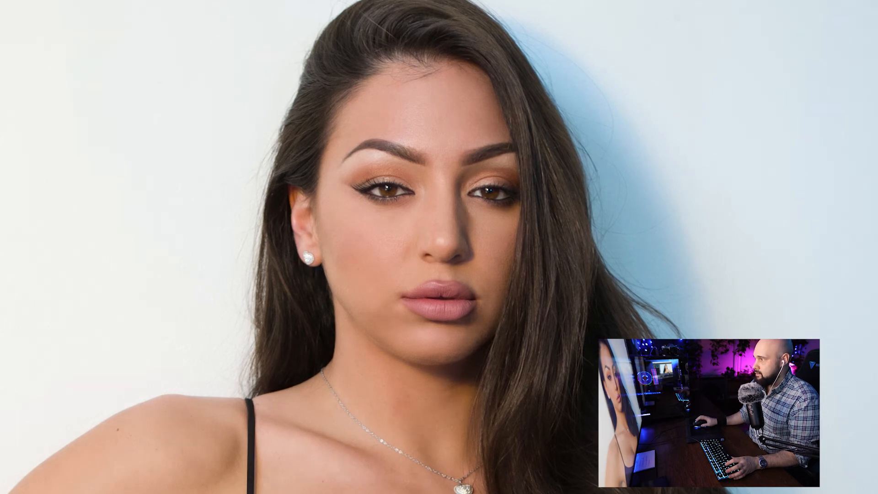
key("ctrl+z")
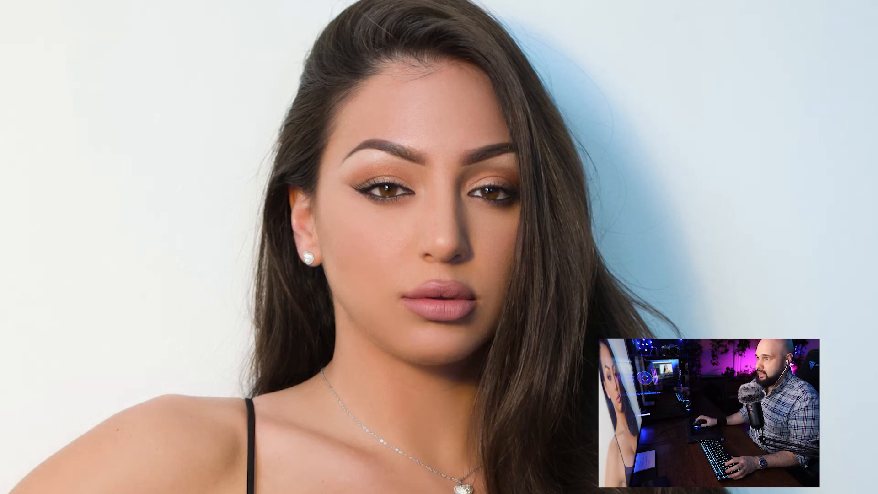
key("ctrl+z")
key("ctrl+z")
key("ctrl+z")
key("ctrl+z")
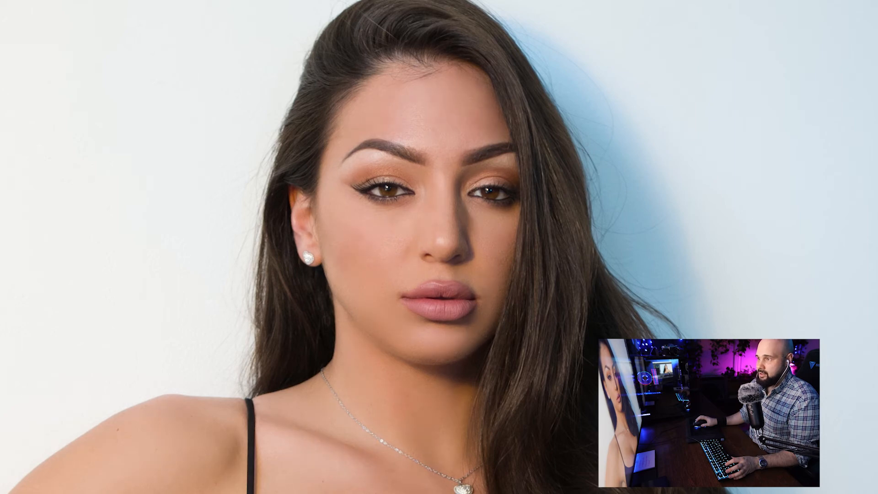
left_click(830, 297)
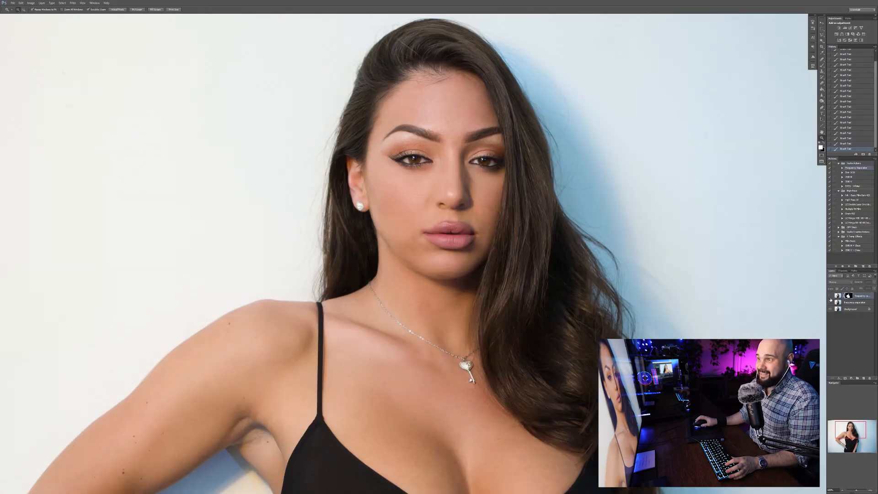
left_click(830, 297)
left_click(830, 297)
left_click(830, 297)
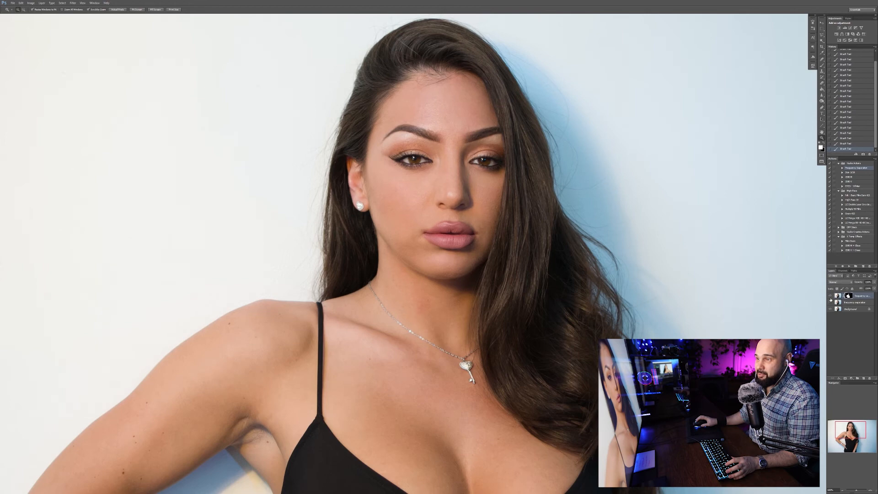
left_click(831, 297)
left_click(830, 297)
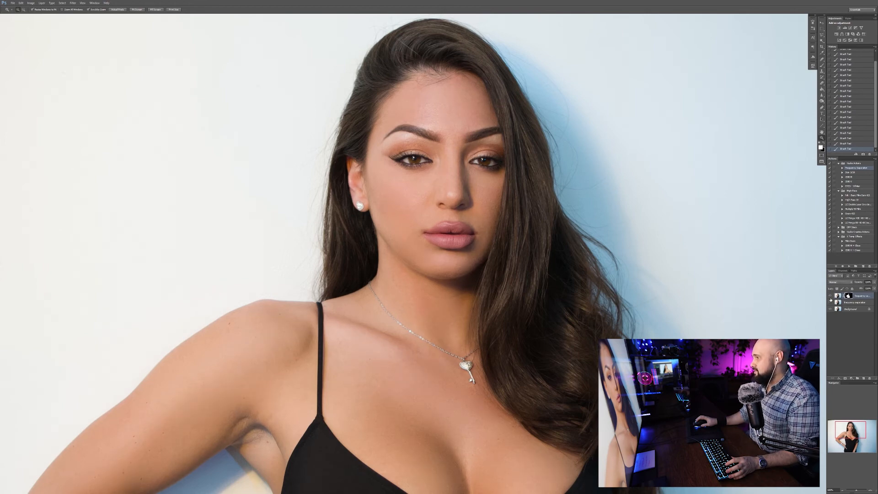
left_click(831, 298)
left_click(831, 297)
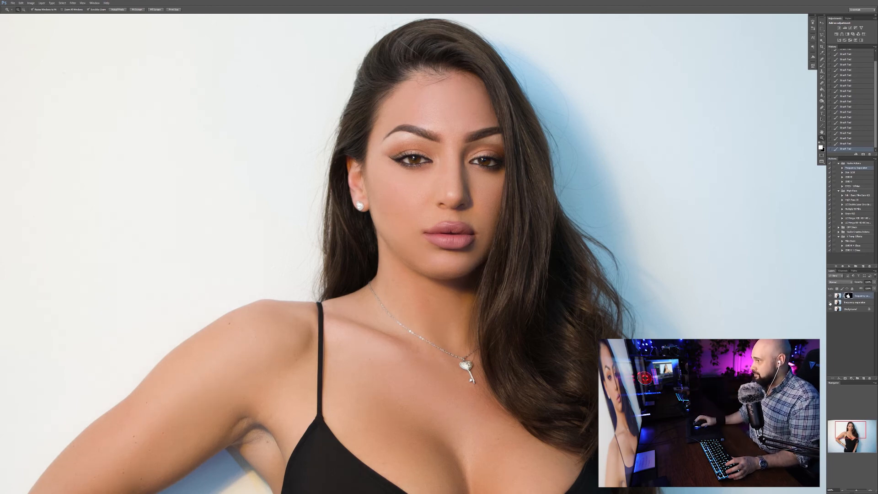
left_click(829, 295)
left_click(829, 296)
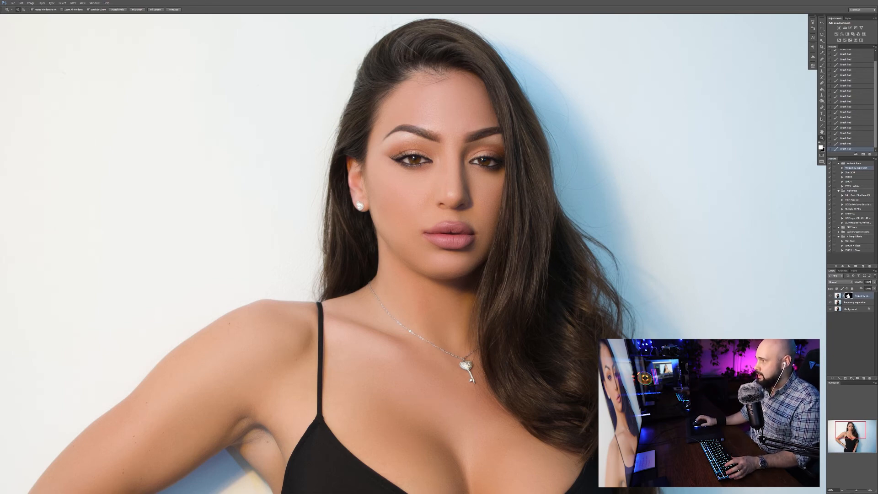
Set the smoothing layer's opacity to 70% and compare the portrait with and without the layer.
type("70")
key("Return")
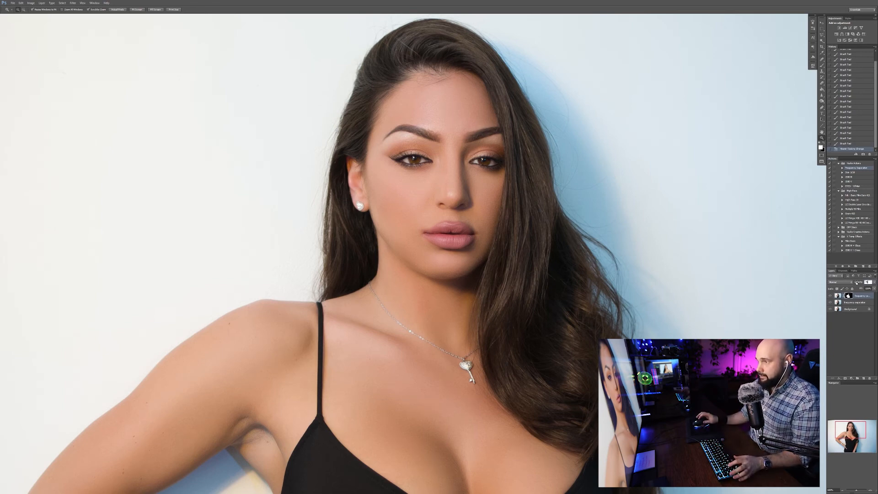
left_click(830, 296)
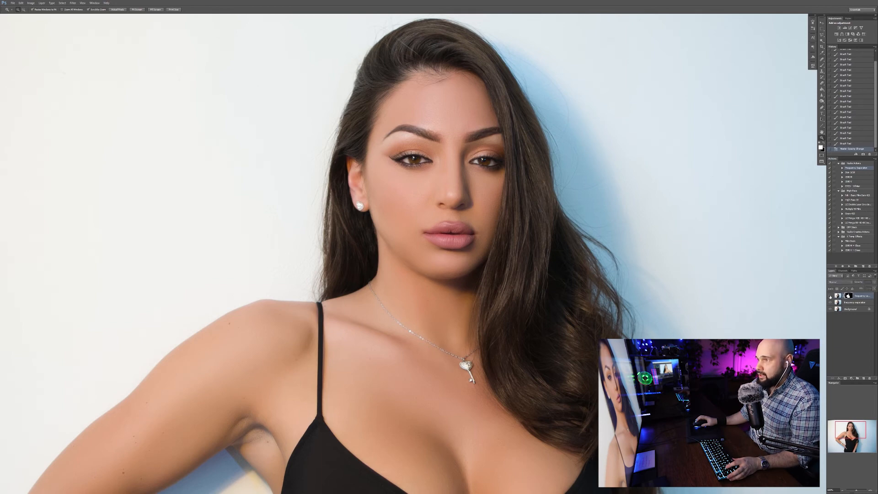
left_click(830, 296)
left_click(830, 296)
left_click(830, 296)
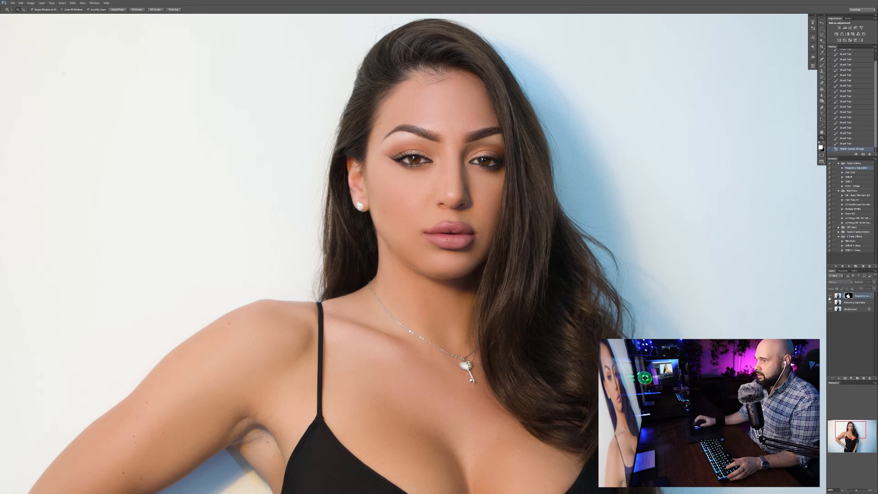
left_click(830, 297)
Merge the masked smoothing layer into the layer beneath it and duplicate the merged layer.
key("ctrl+minus")
key("ctrl+minus")
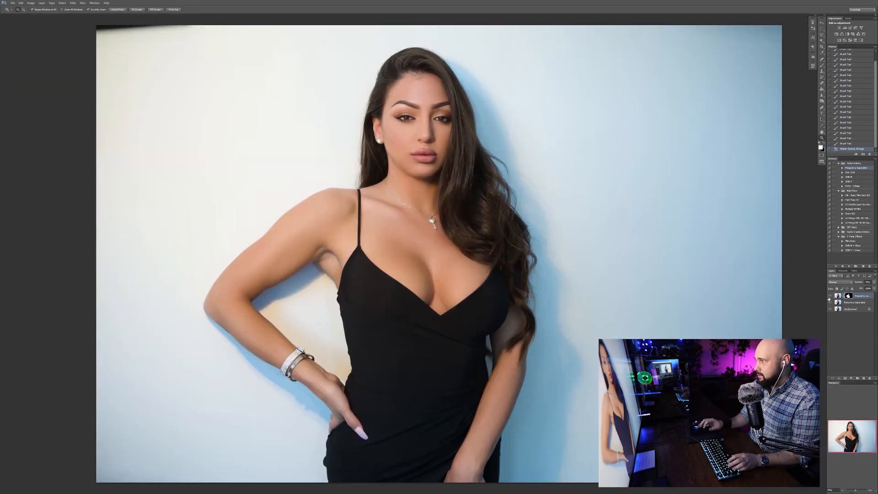
key("ctrl+e")
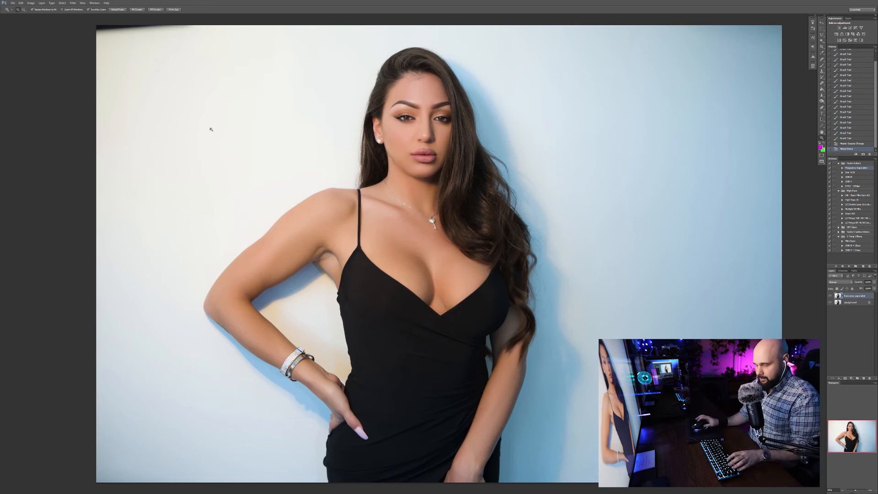
key("ctrl+j")
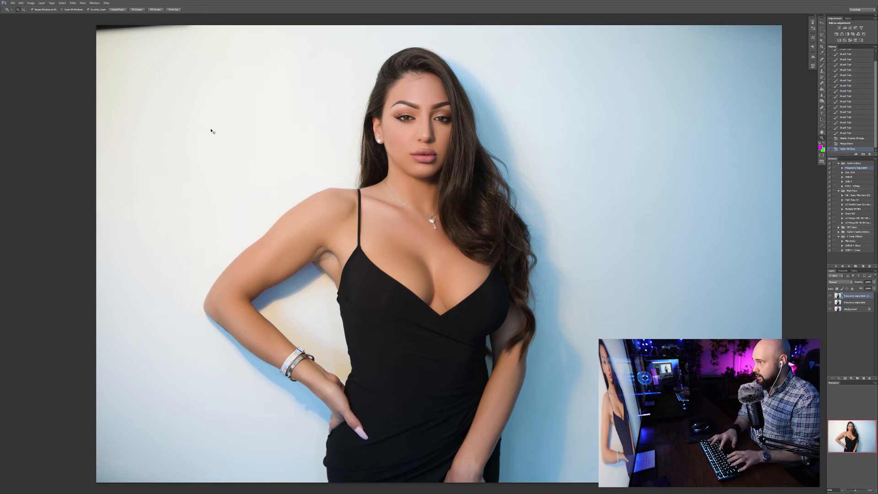
Apply a High Pass filter to the duplicated layer, raising the radius until broad tones and body contours show through the grey.
left_click(73, 3)
mouse_move(115, 101)
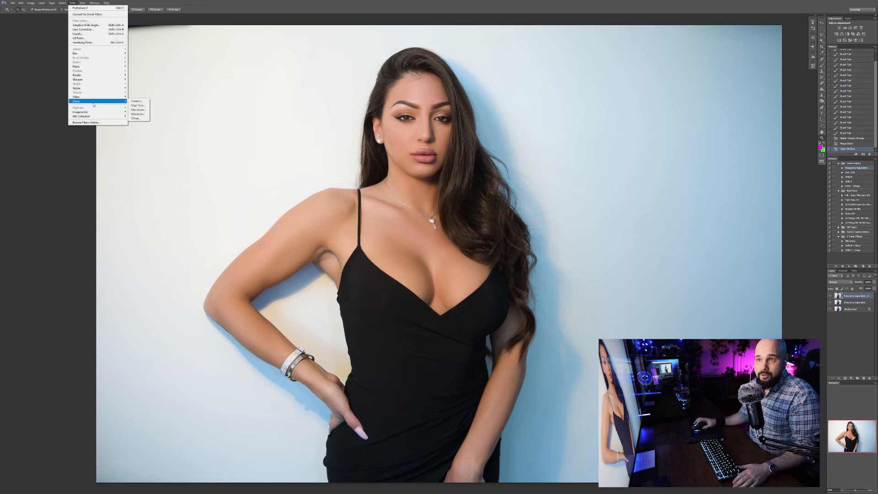
left_click(141, 106)
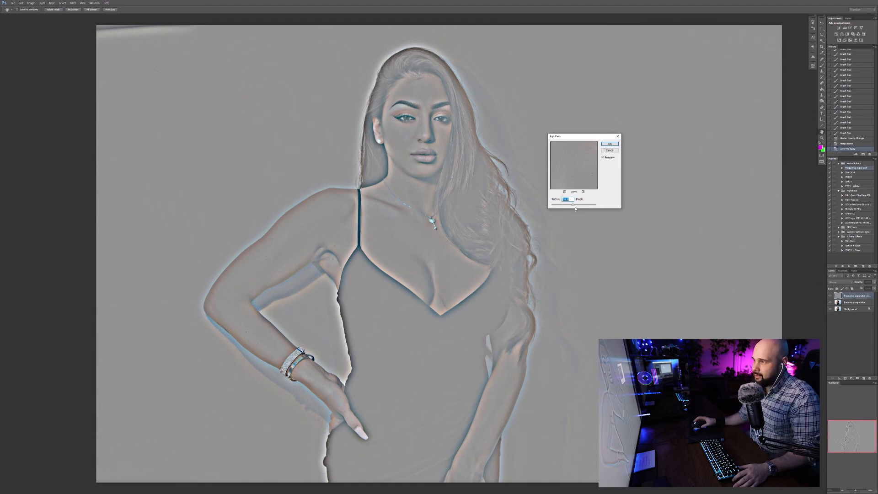
left_click_drag(575, 206, 588, 207)
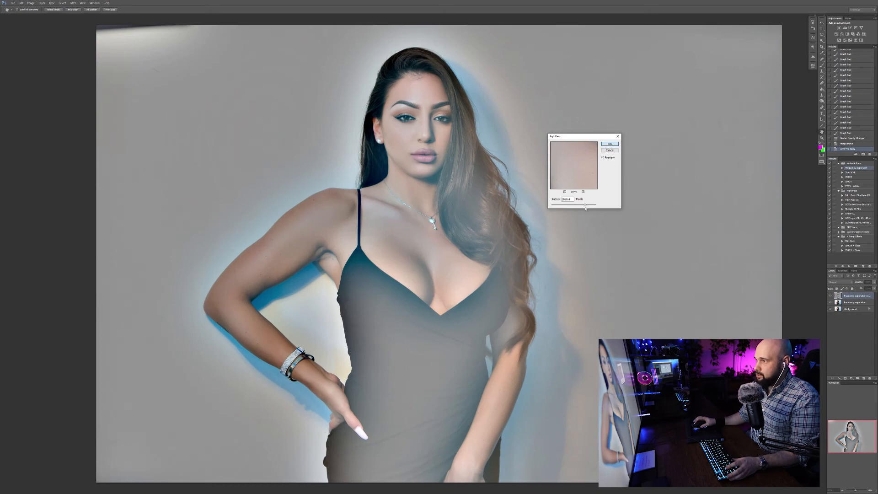
left_click(610, 144)
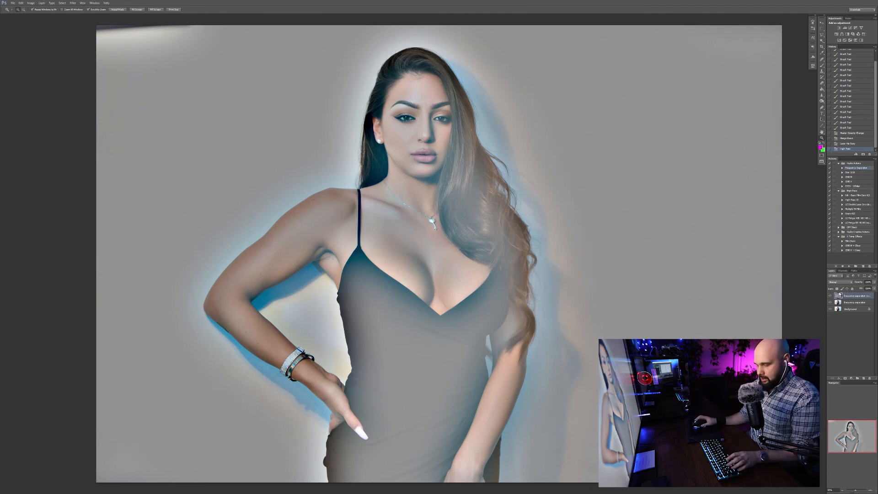
left_click(73, 3)
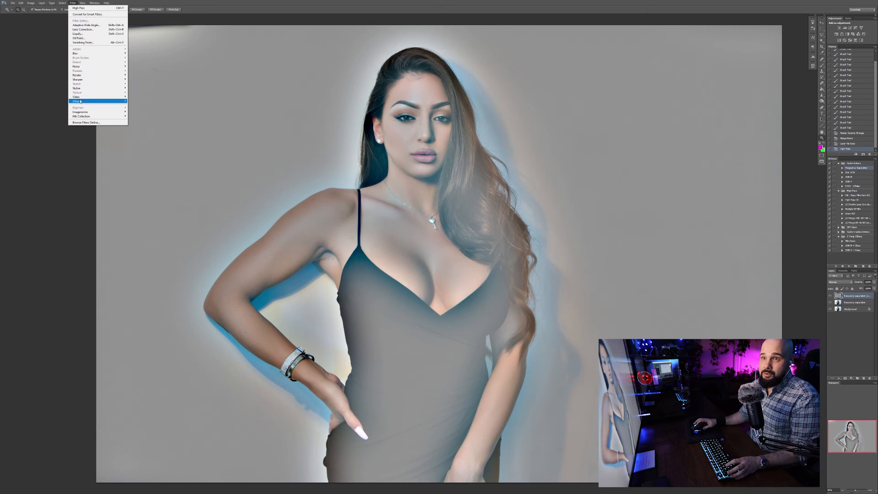
left_click(135, 106)
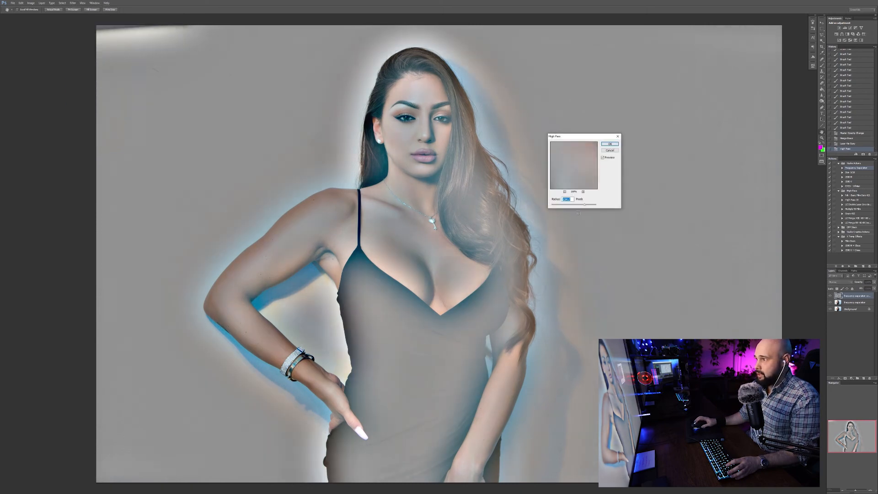
left_click(610, 150)
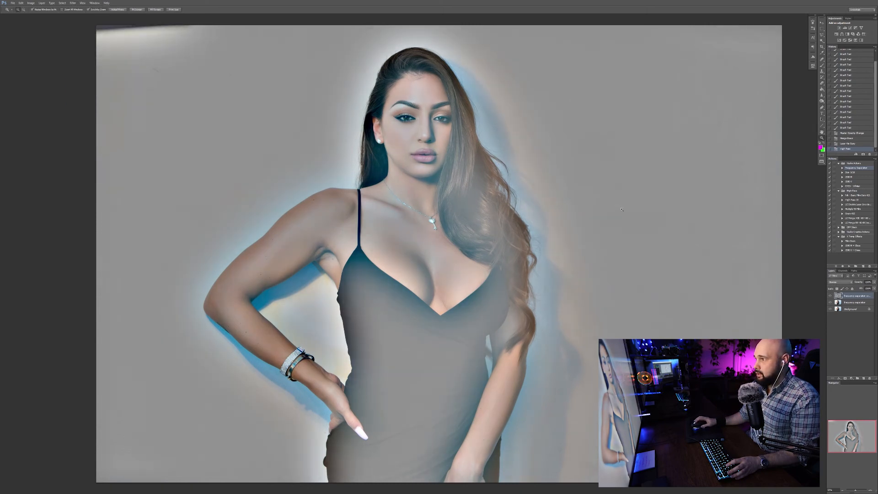
Set the High Pass layer's blend mode to Soft Light.
left_click(839, 283)
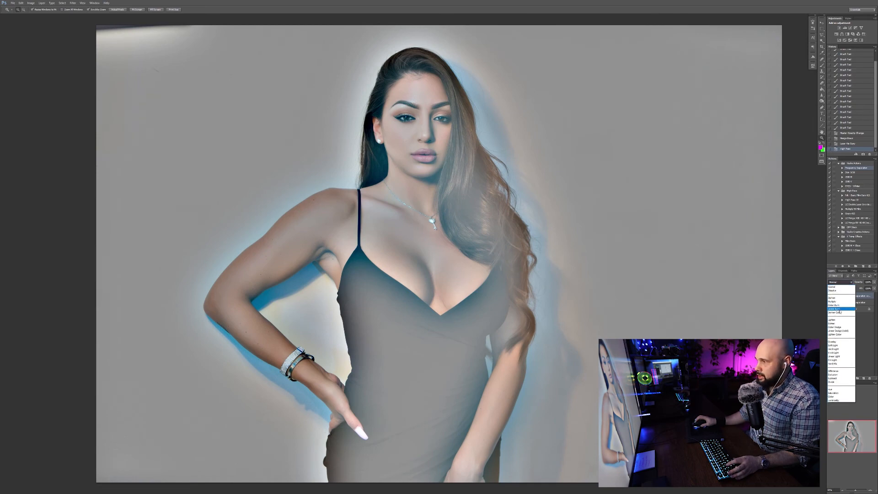
left_click(843, 345)
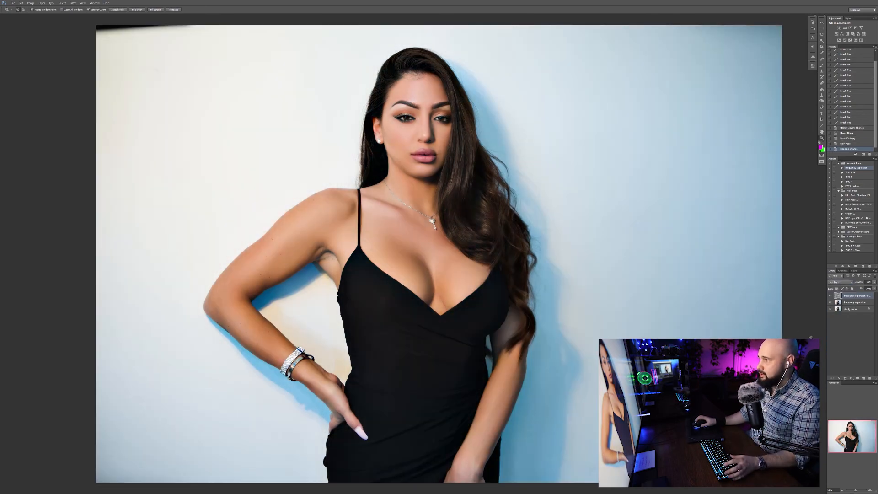
Check the portrait with the High Pass layer hidden and shown, and set that layer's opacity to 30%.
left_click(831, 297)
left_click(830, 296)
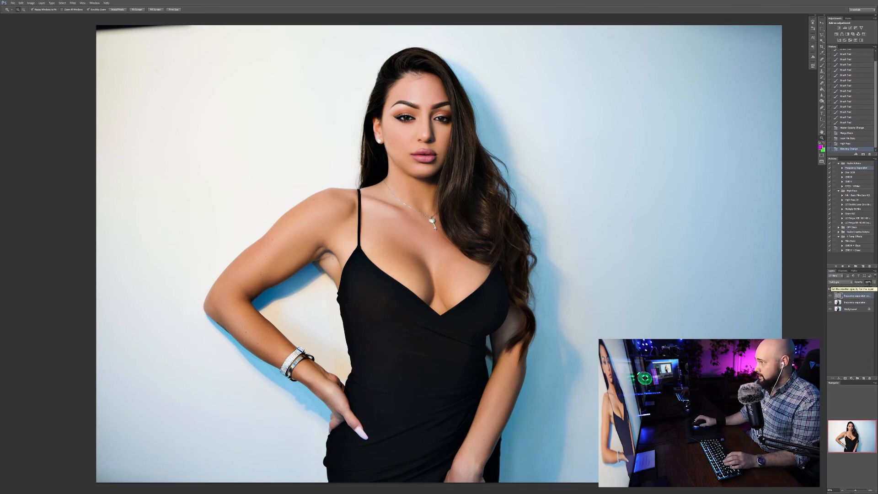
left_click(868, 282)
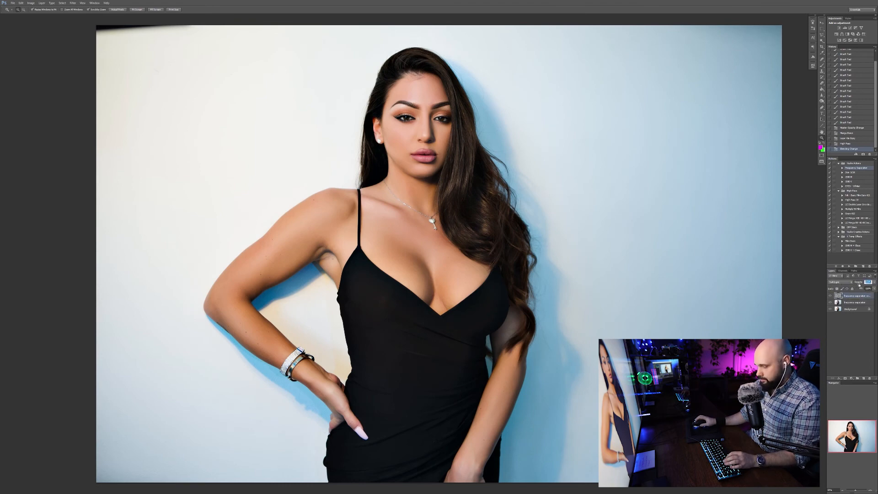
type("30")
key("Return")
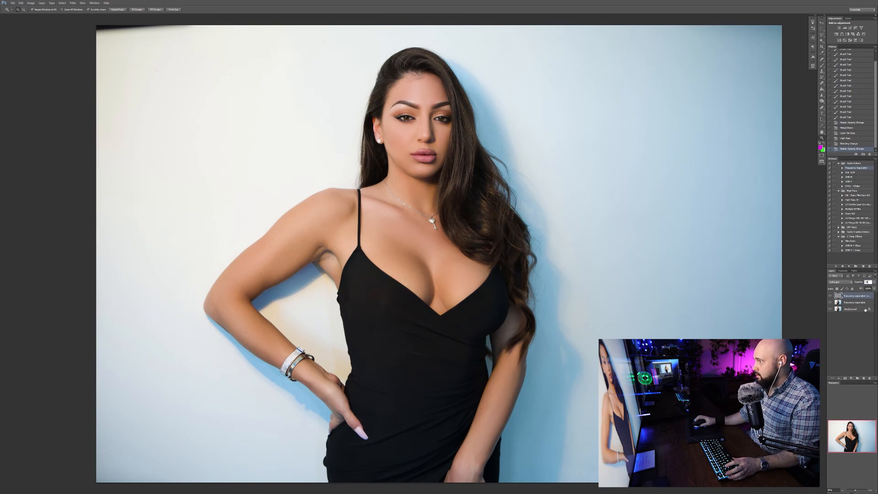
Compare the full portrait with and without the High Pass layer by repeatedly switching its visibility.
left_click(856, 301)
left_click(831, 296)
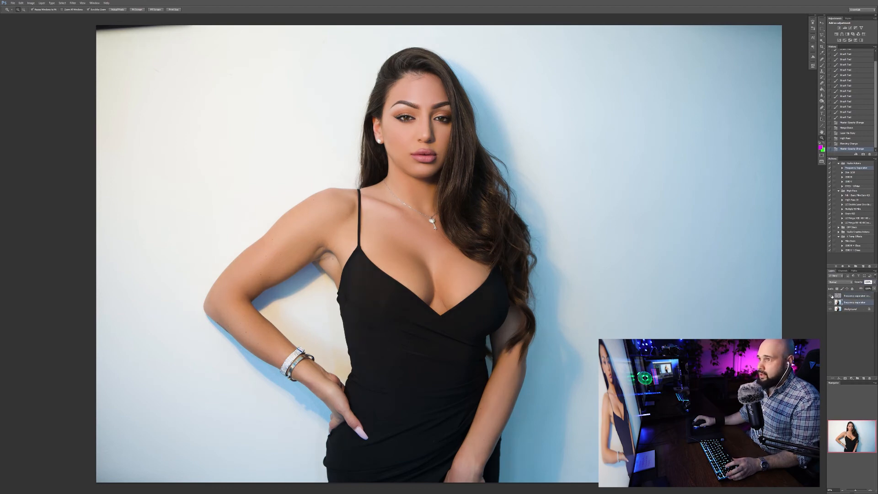
left_click(831, 296)
left_click(831, 296)
left_click(831, 296)
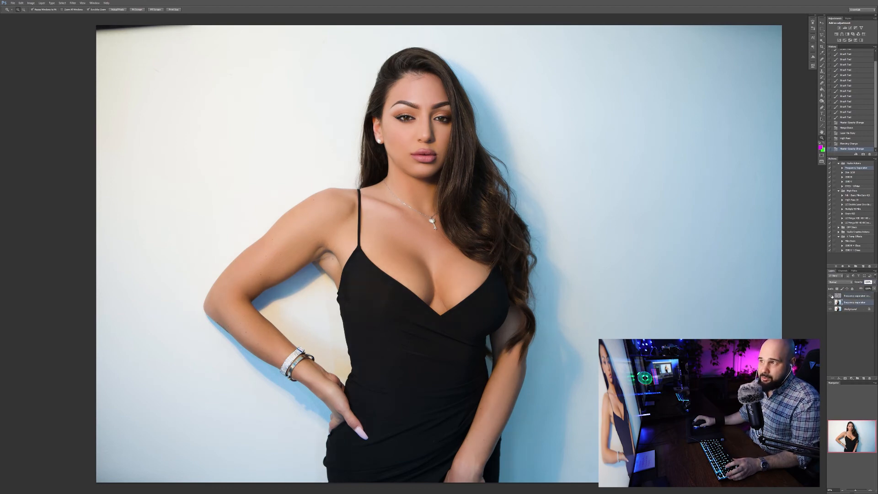
left_click(831, 296)
left_click(831, 295)
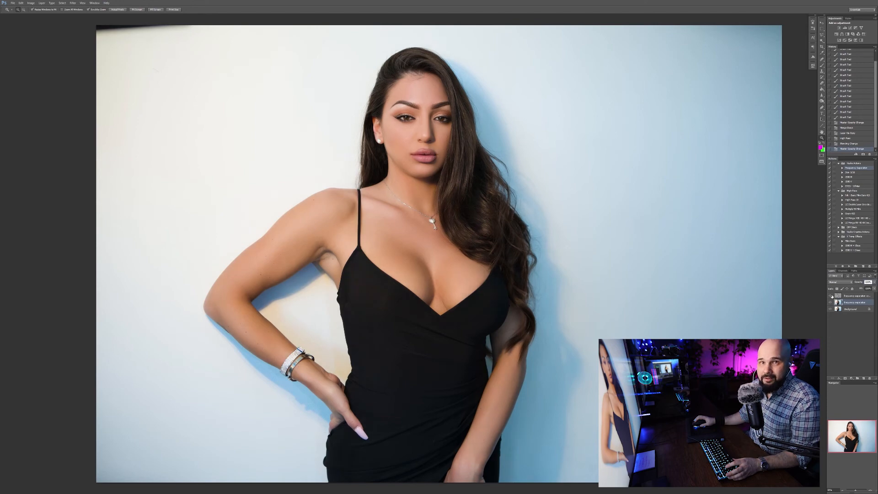
left_click(831, 296)
left_click(831, 296)
left_click(831, 296)
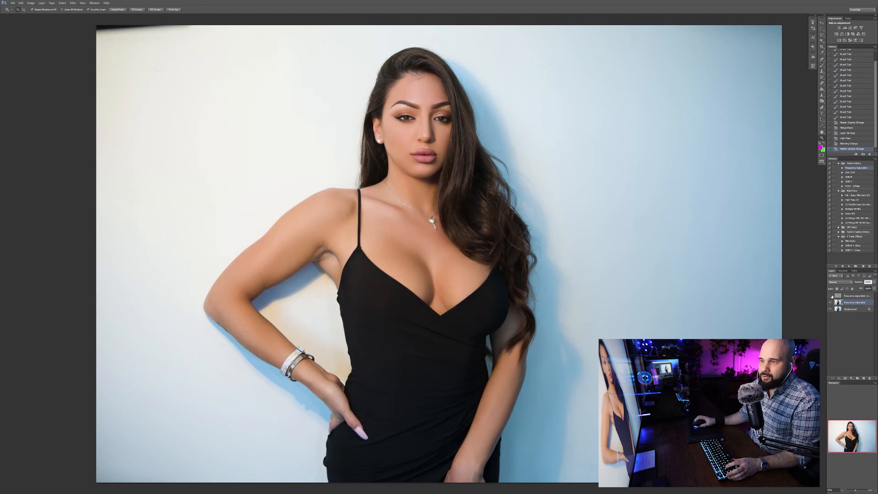
left_click(831, 296)
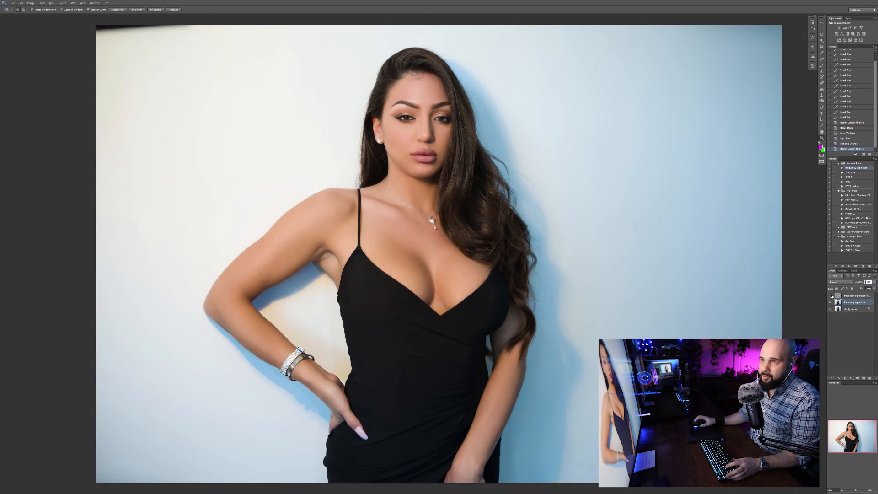
left_click(831, 296)
left_click(832, 296)
left_click(832, 296)
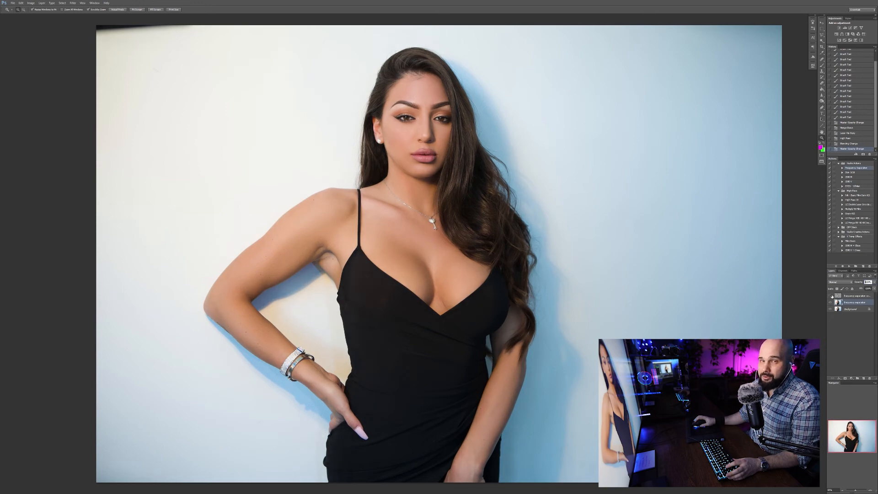
left_click(832, 296)
left_click(831, 296)
left_click(831, 296)
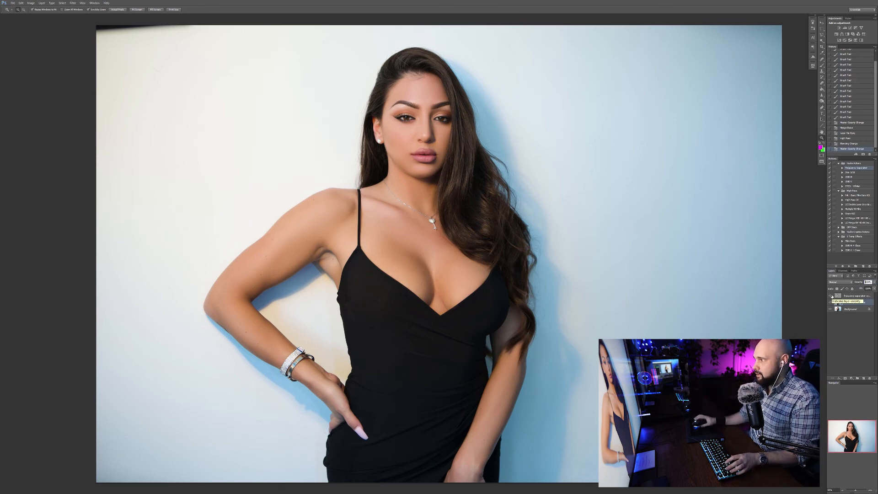
Delete the High Pass layer and duplicate the retouched frequency separation layer beneath it.
left_click(854, 296)
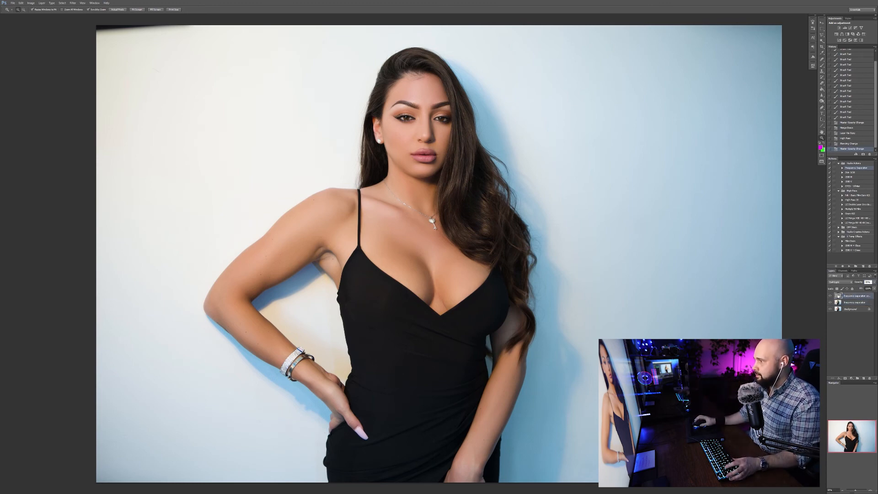
left_click_drag(838, 295, 869, 377)
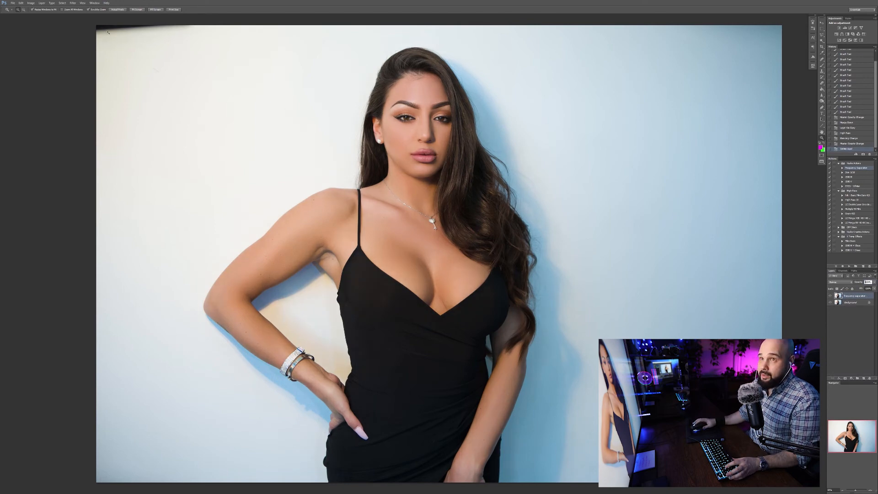
key("ctrl+j")
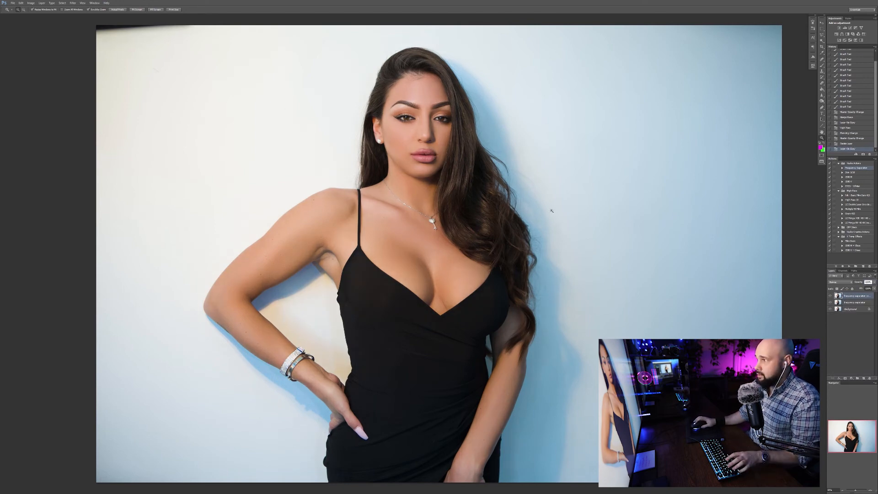
Apply a High Pass filter to the duplicated layer with a much smaller radius so mainly edges and fine outlines show through the grey.
left_click(73, 3)
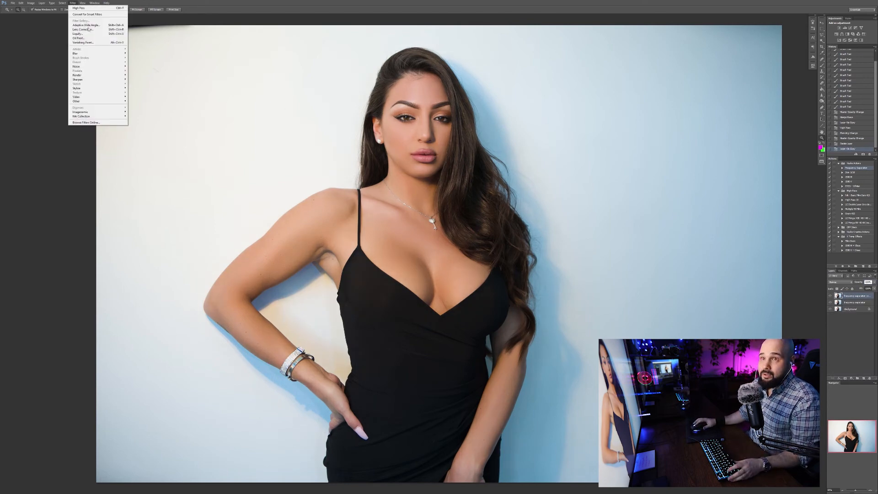
left_click(144, 105)
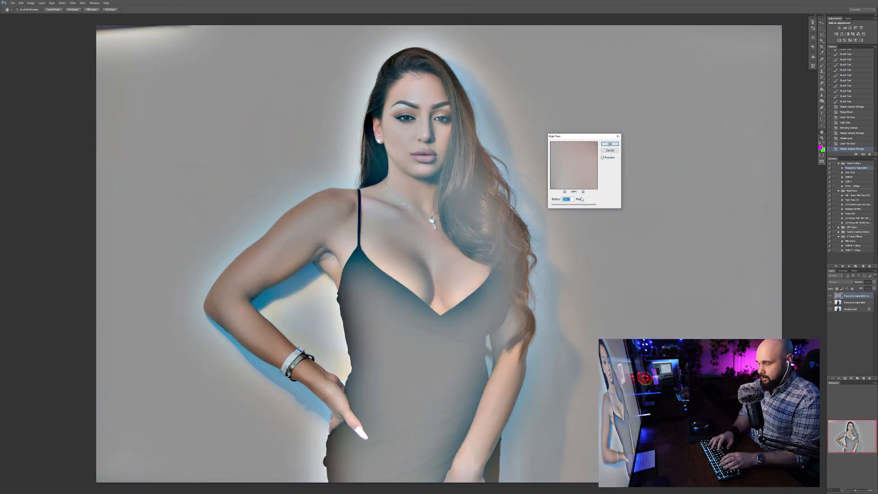
type("30")
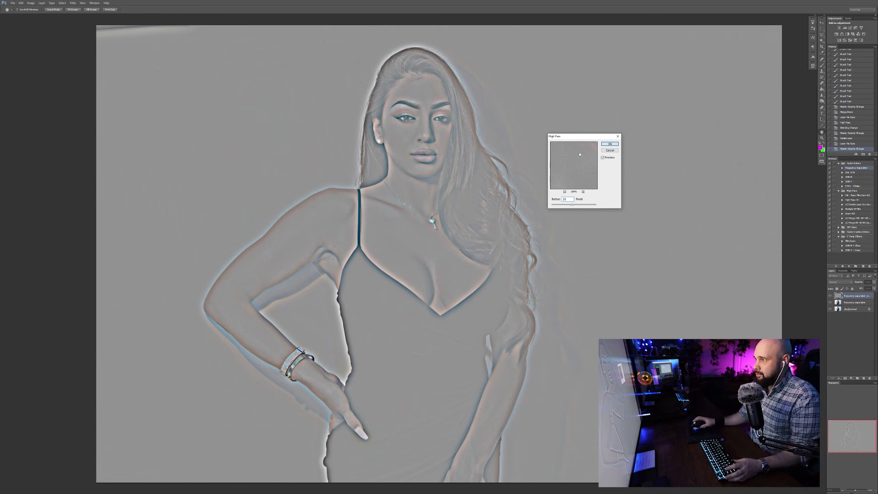
left_click(609, 145)
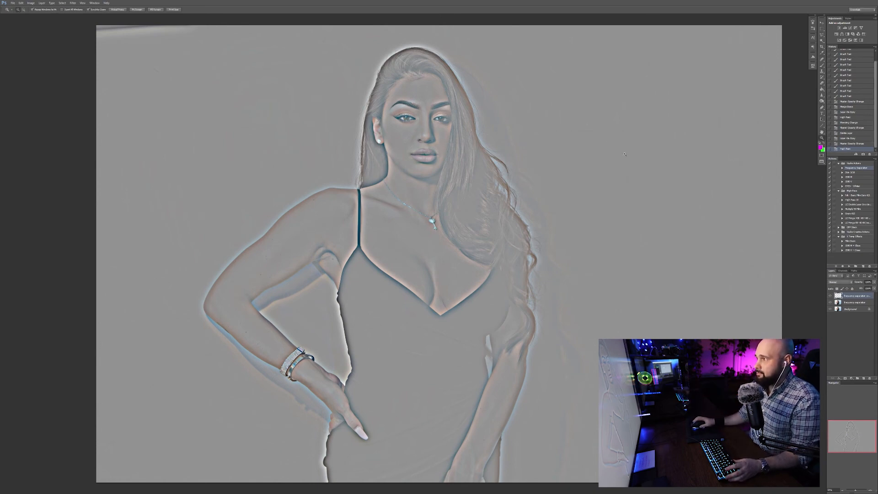
key("z")
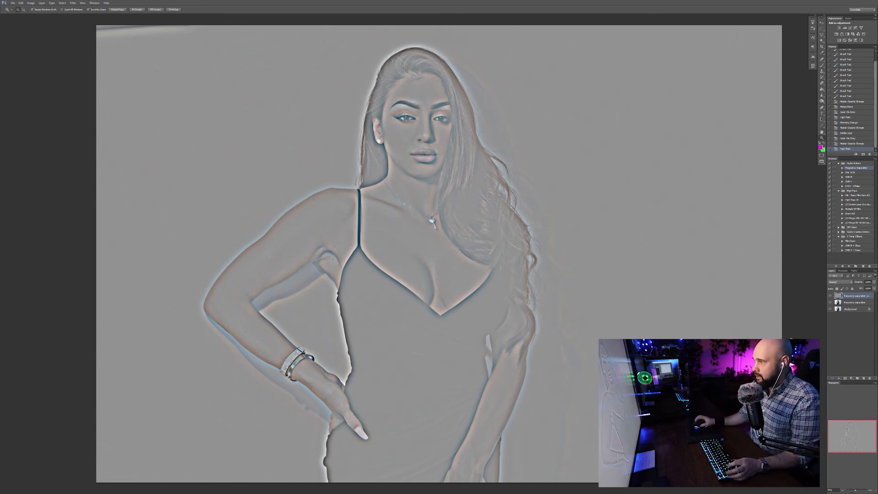
Set the new High Pass layer's blend mode to Soft Light and its opacity to 30%.
left_click(844, 282)
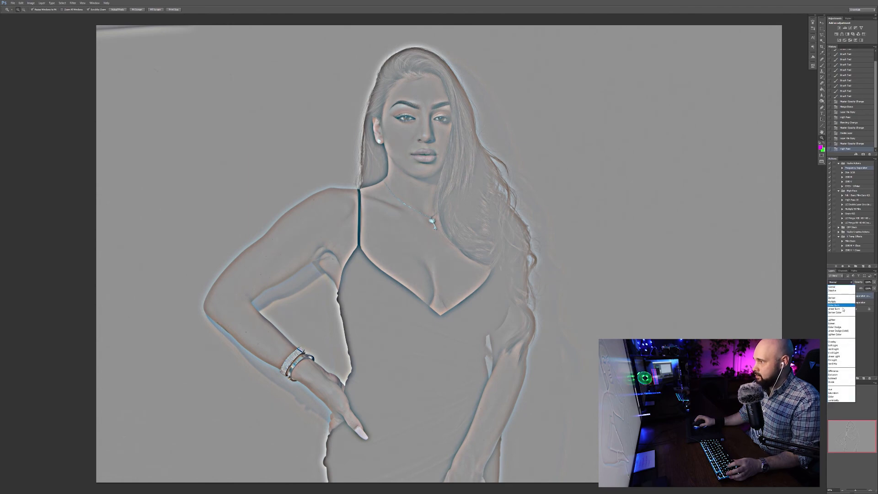
left_click(833, 346)
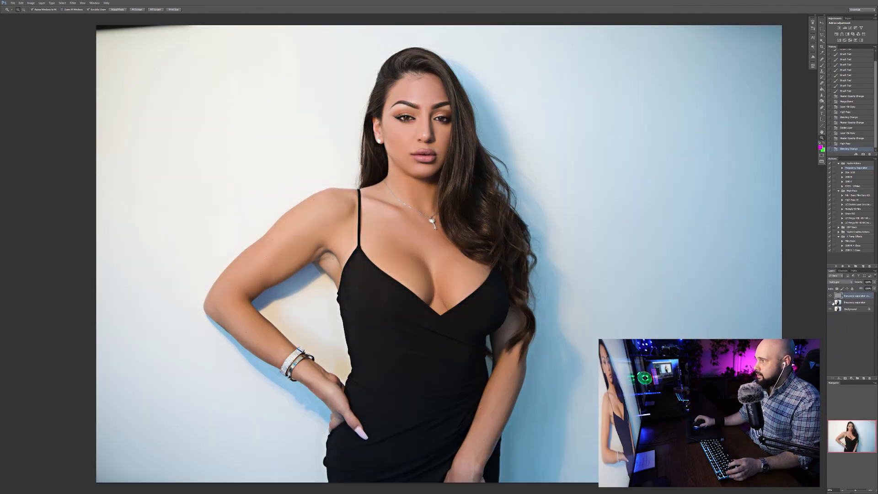
left_click(868, 283)
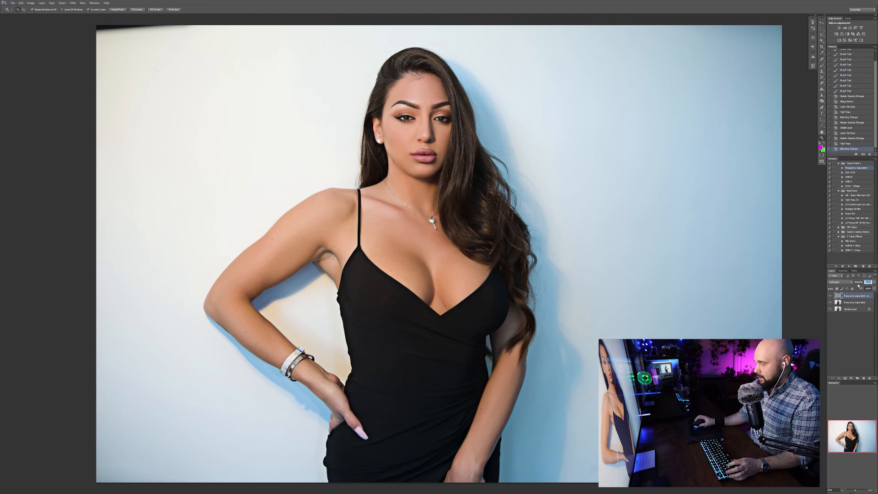
type("30")
key("Return")
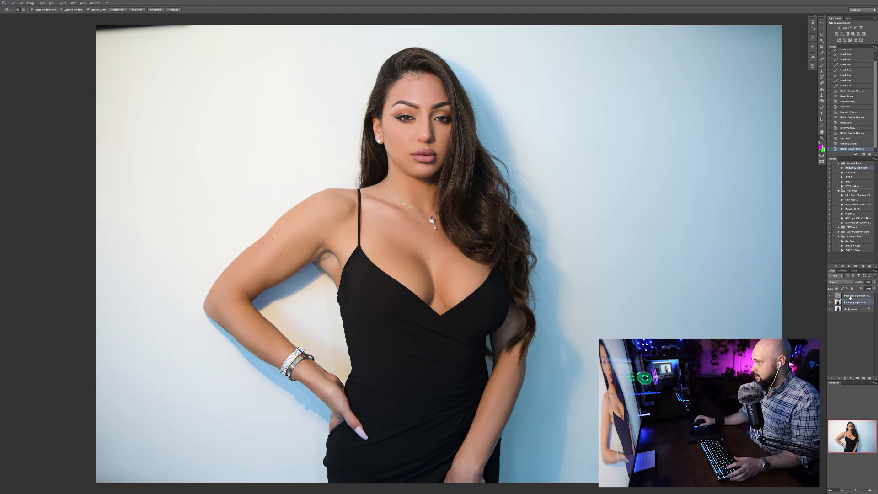
Compare the face and hair up close with the fine-detail High Pass layer hidden and shown.
left_click(830, 296)
left_click(830, 296)
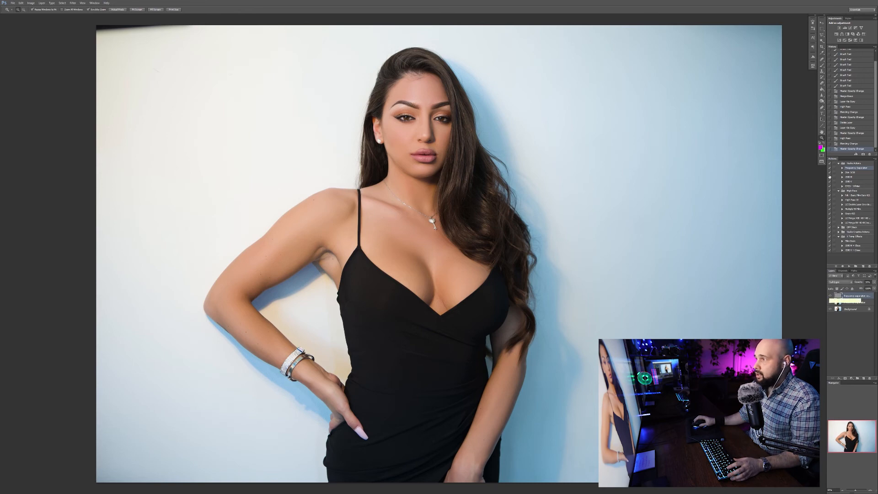
left_click(438, 251)
left_click_drag(427, 110, 478, 299)
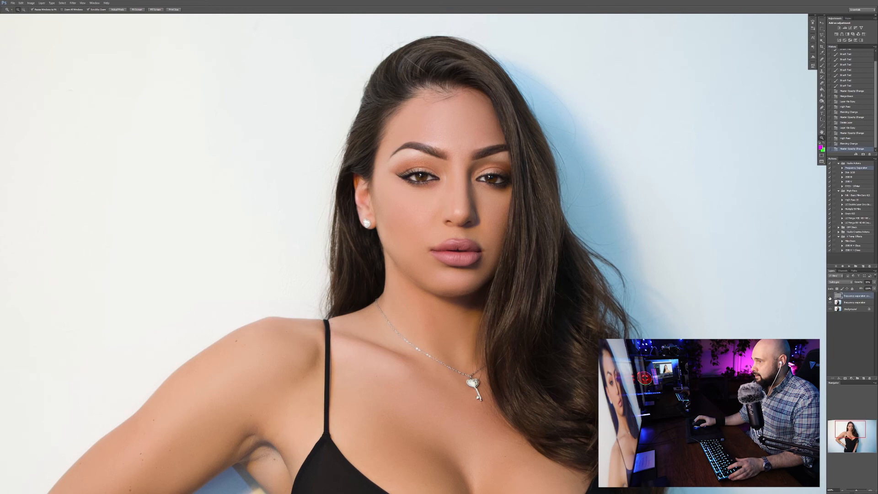
left_click(830, 296)
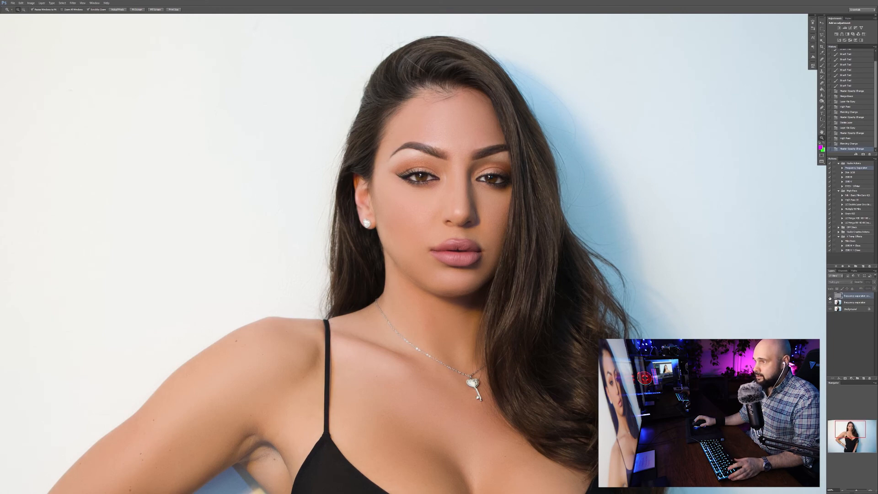
left_click(830, 296)
left_click(830, 296)
left_click(830, 296)
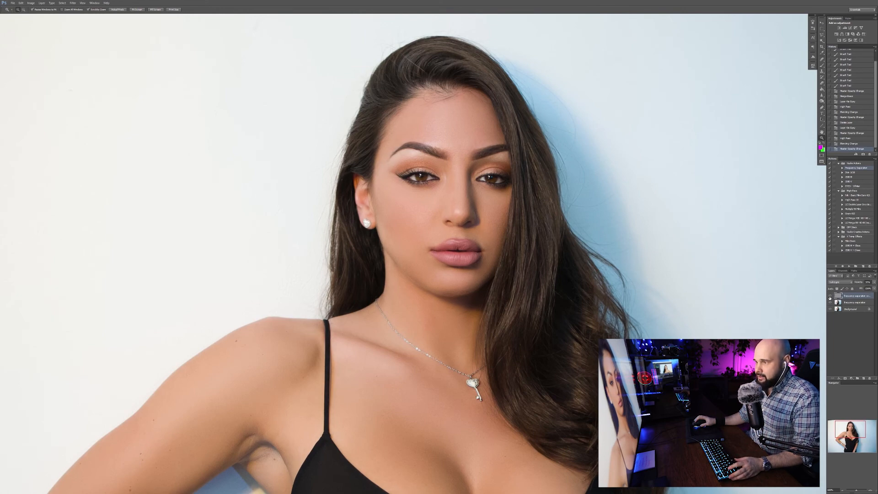
left_click(830, 296)
left_click(830, 296)
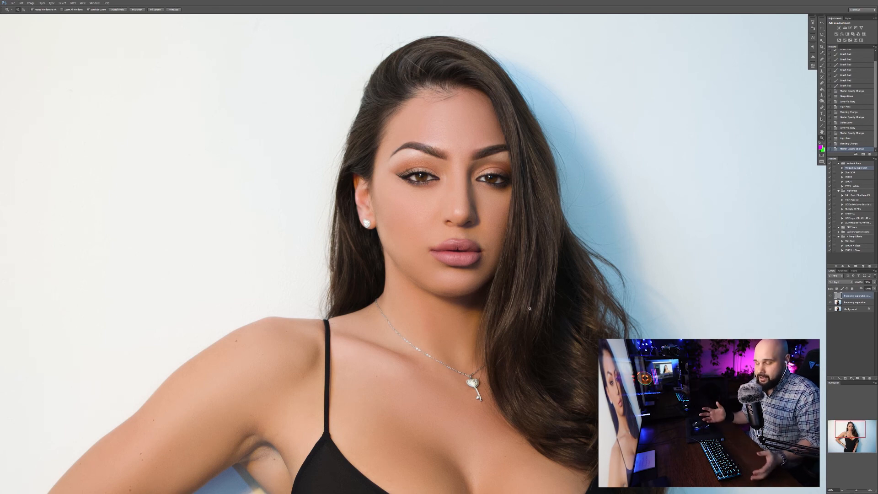
Merge the High Pass layer into the frequency separation layer and compare the merged retouch with the original background.
key("ctrl+e")
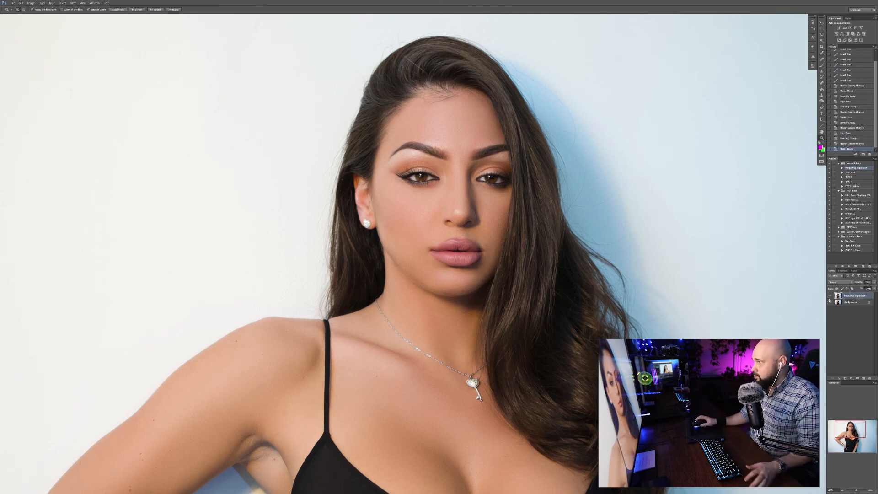
left_click(830, 297)
left_click(829, 298)
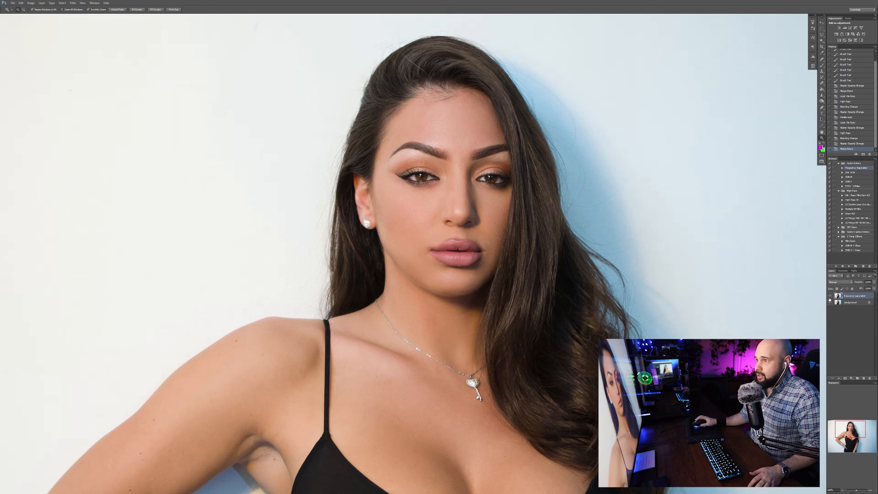
left_click(829, 297)
left_click(830, 298)
left_click(829, 297)
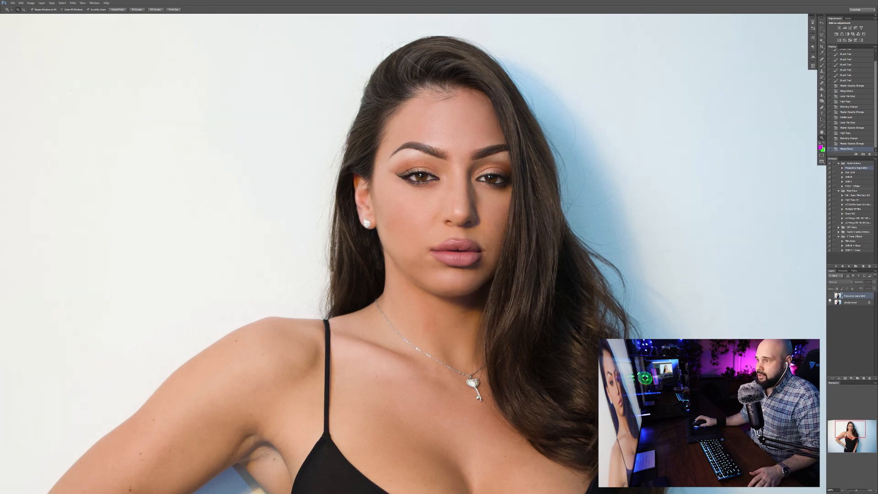
left_click(829, 298)
left_click(830, 297)
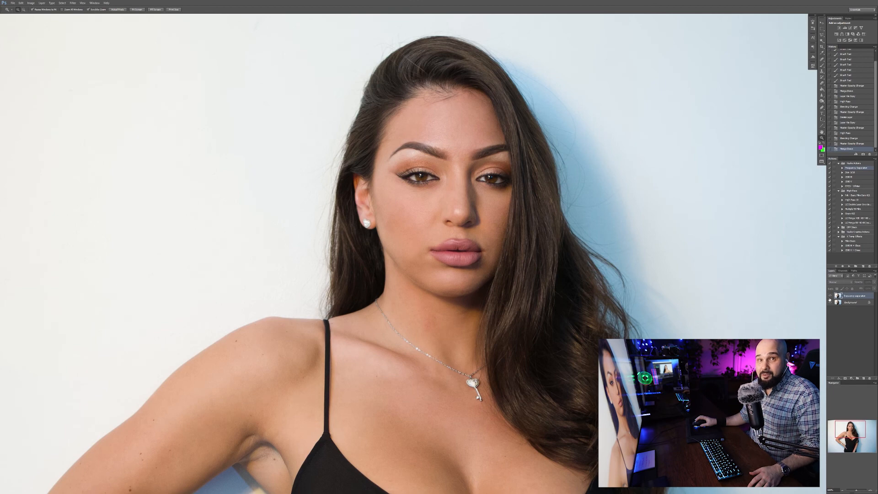
left_click(830, 297)
left_click(830, 297)
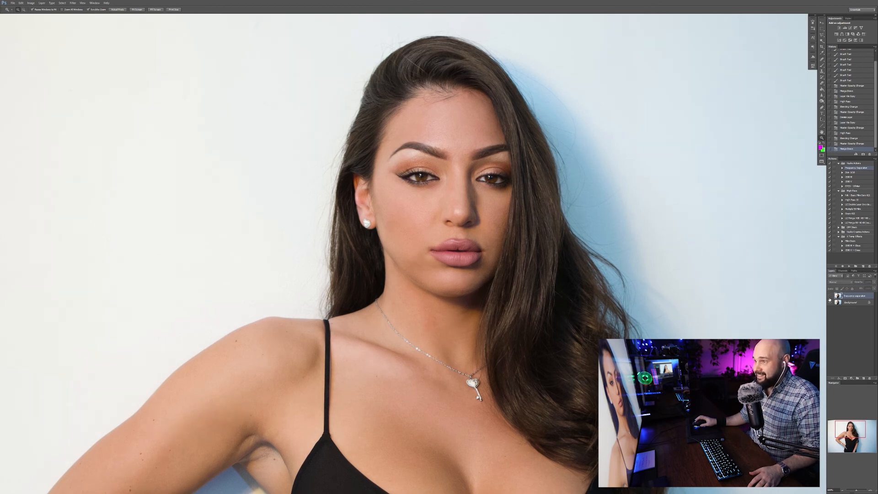
left_click(829, 297)
Compare the whole portrait before and after retouching by switching the frequency separation layer's visibility.
key("ctrl+0")
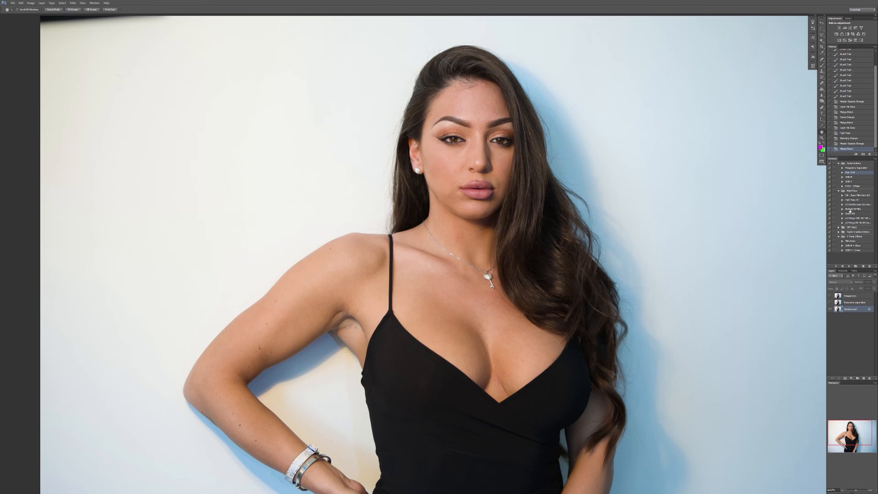
double_click(821, 131)
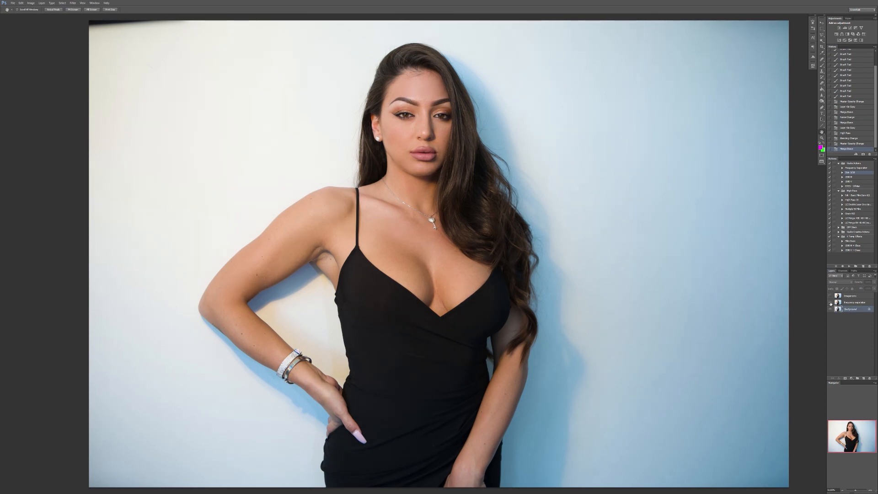
left_click(830, 303)
left_click(830, 303)
left_click(830, 303)
left_click(831, 304)
left_click(831, 303)
left_click(830, 303)
left_click(830, 303)
left_click(830, 303)
left_click(830, 304)
left_click(830, 304)
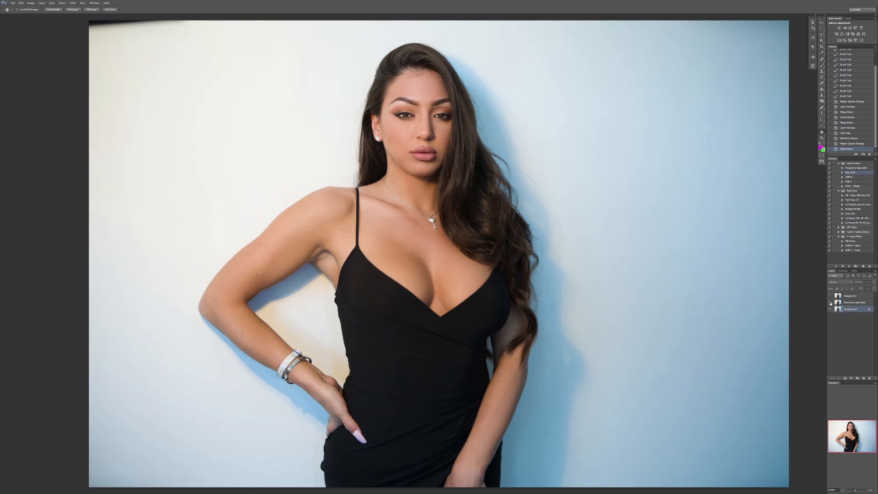
Compare the whole portrait with the top Imagenomic layer hidden and shown over the frequency separation layer.
left_click(856, 296)
left_click(848, 304)
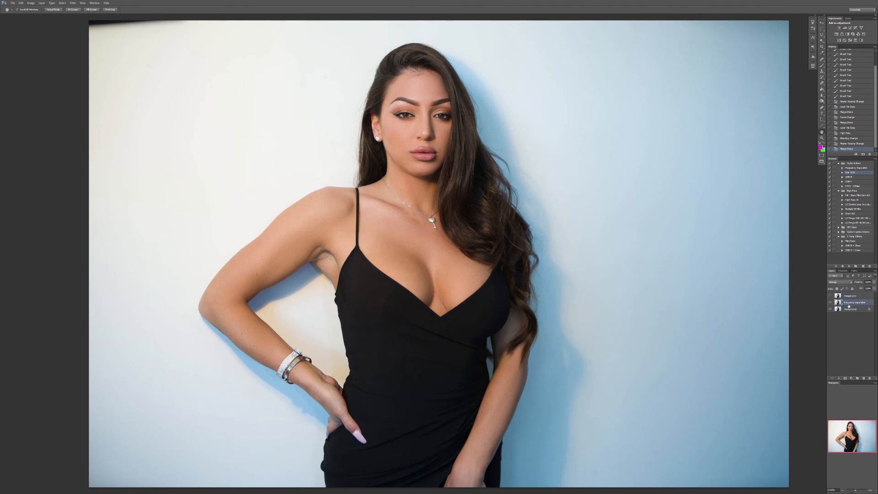
left_click(861, 296)
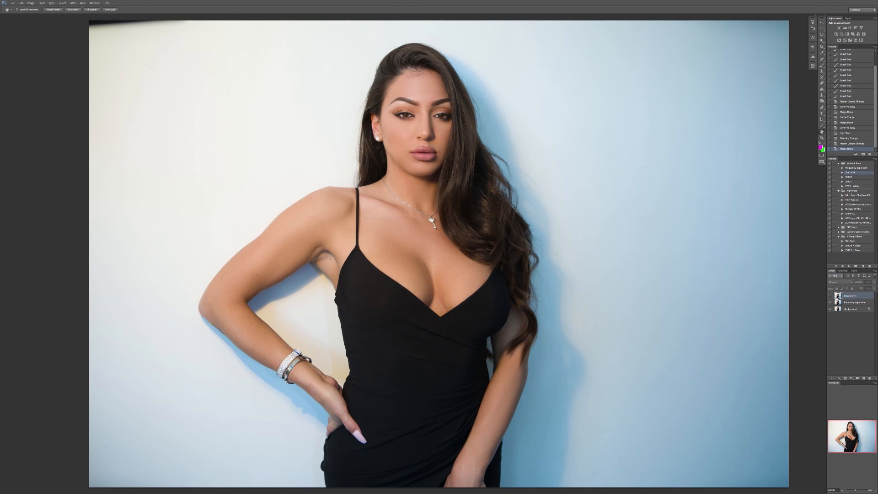
left_click(830, 296)
left_click(830, 296)
left_click(830, 297)
left_click(830, 296)
left_click(830, 297)
left_click(830, 297)
left_click(830, 296)
left_click(830, 296)
left_click(830, 297)
Check the difference between the Imagenomic and frequency separation layers on the portrait at a reduced view size.
key("ctrl+minus")
key("ctrl+minus")
key("ctrl+minus")
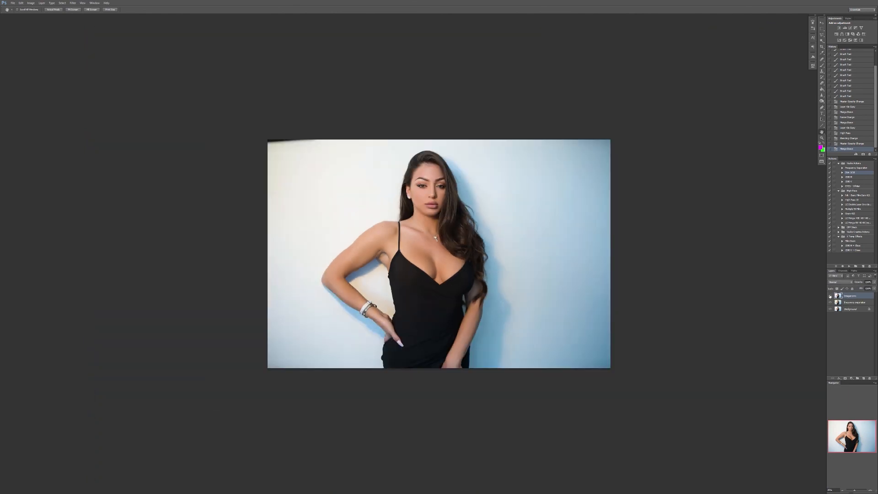
left_click(830, 297)
left_click(830, 296)
Compare the skin on the face and chest up close with the Imagenomic layer hidden and shown.
double_click(822, 138)
left_click_drag(492, 185, 500, 324)
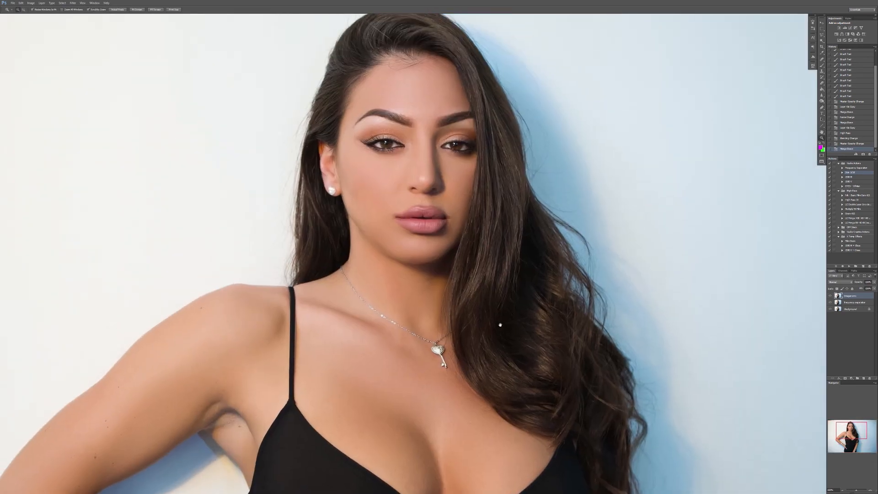
left_click(830, 296)
left_click(830, 296)
left_click(831, 296)
left_click(831, 297)
left_click(830, 297)
left_click(830, 296)
left_click(831, 297)
left_click(831, 296)
left_click(815, 316, "alt")
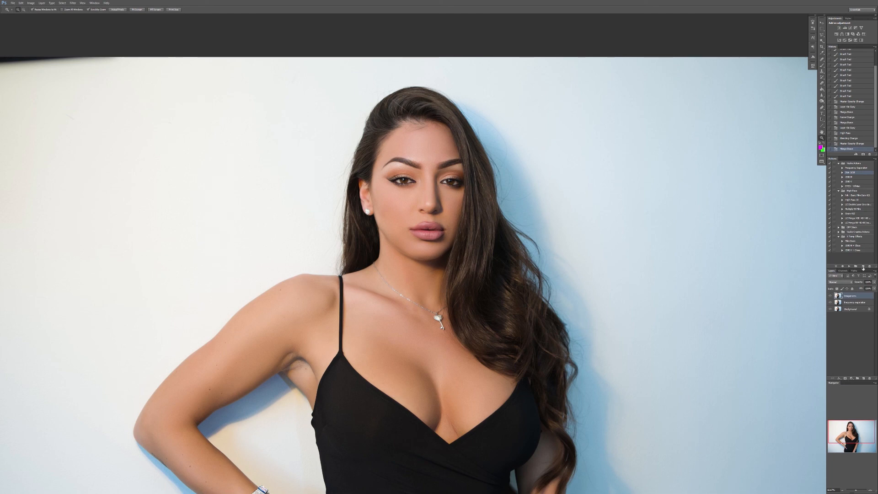
Save a history snapshot and cut a rectangular area from the face's centre line to the blue wall out of the Imagenomic layer.
left_click(863, 154)
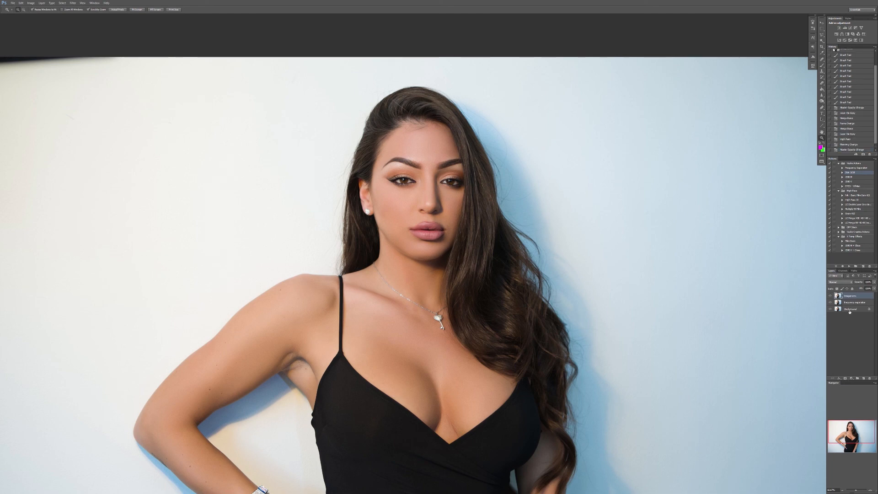
key("m")
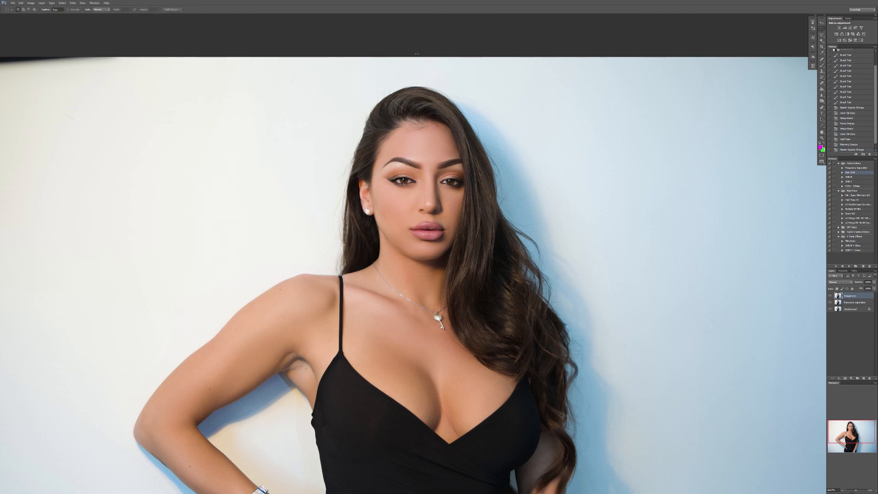
left_click_drag(417, 55, 536, 263)
key("ctrl+d")
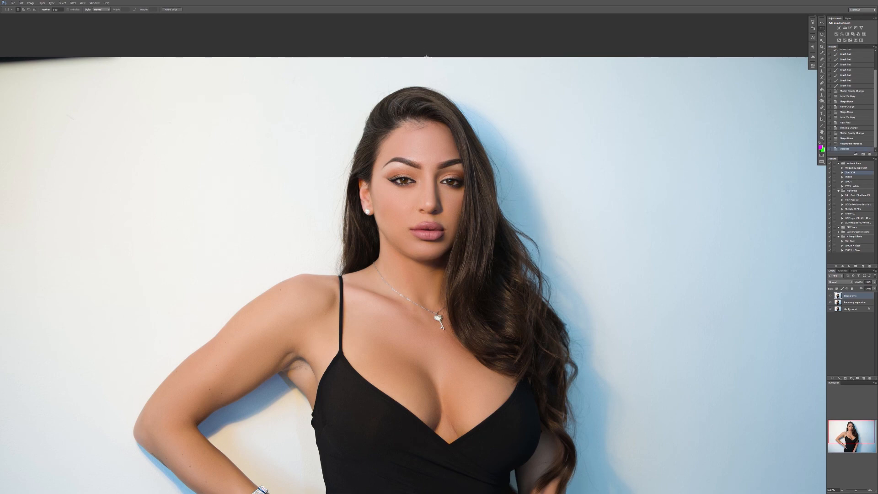
left_click_drag(425, 56, 493, 221)
left_click_drag(482, 187, 760, 459)
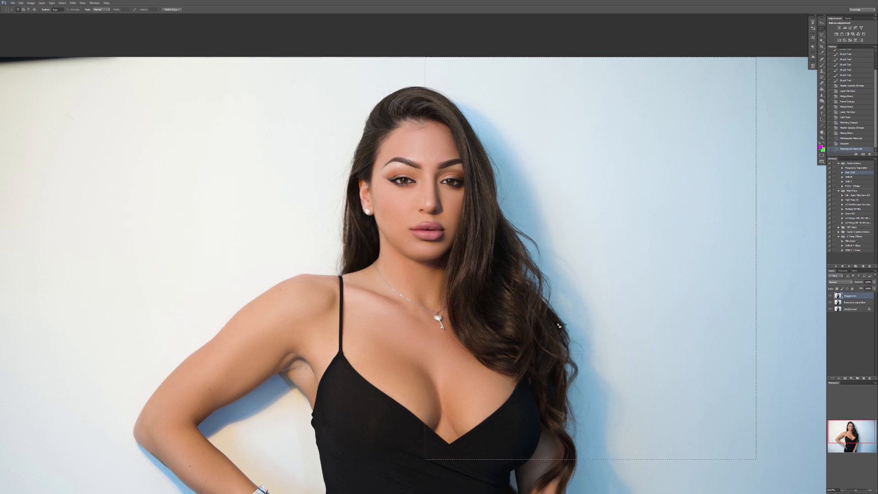
left_click_drag(560, 323, 560, 324)
key("ctrl+x")
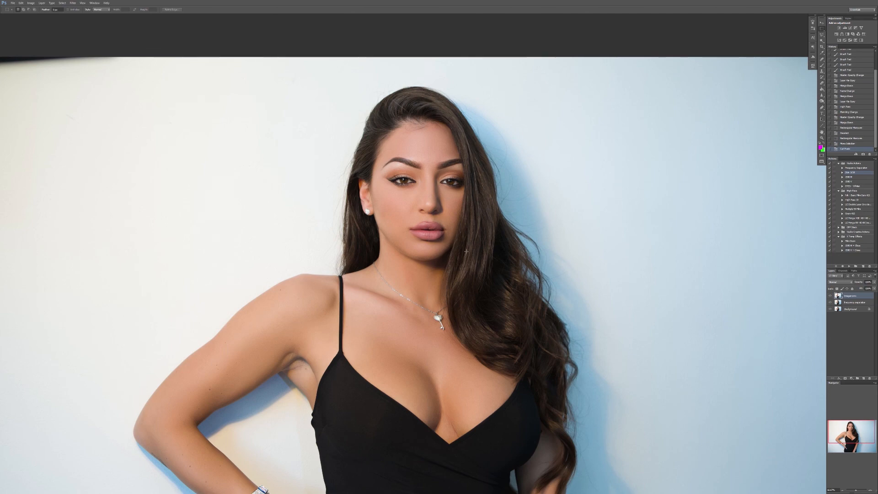
Add a black Stroke layer style to the Imagenomic layer to mark the dividing line through the face.
key("z")
left_click(432, 192)
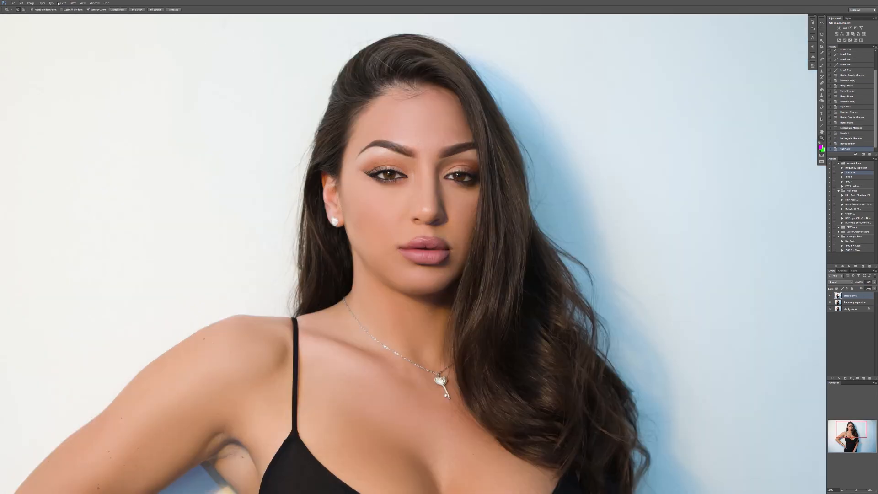
double_click(862, 298)
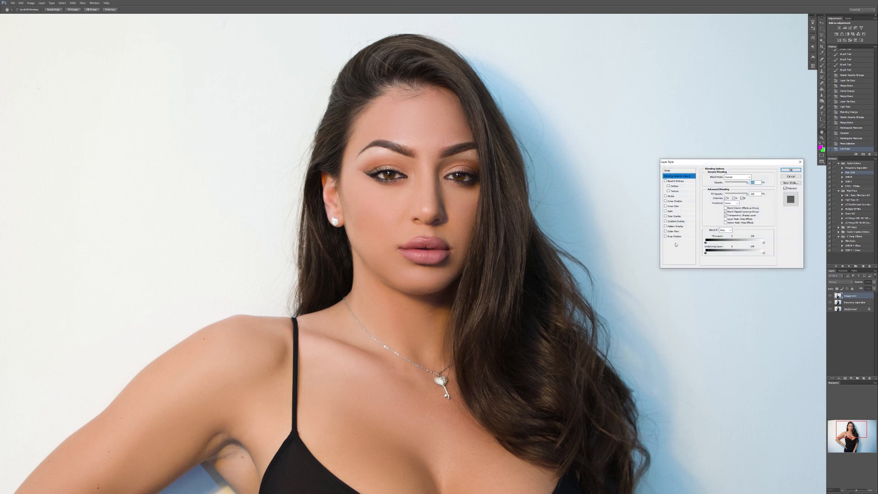
left_click(681, 196)
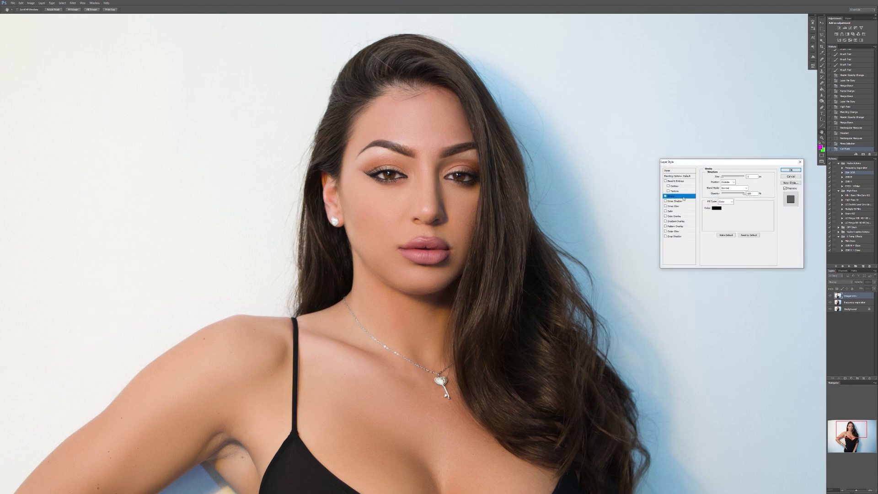
left_click(790, 170)
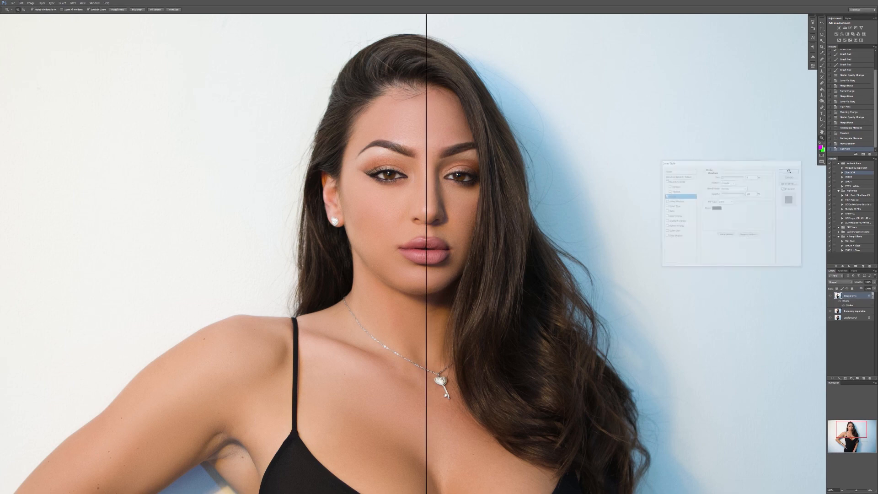
Compare the skin texture of the two retouching methods up close on both sides of the dividing line.
key("z")
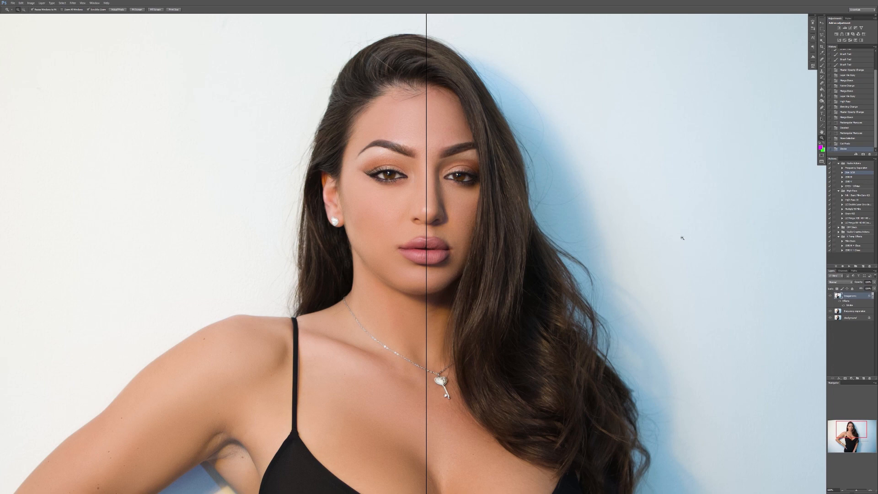
key("ctrl+plus")
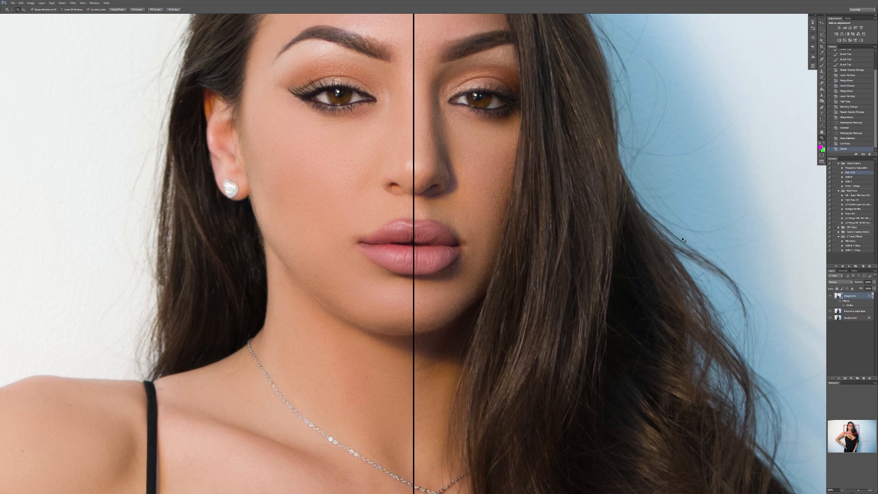
key("ctrl+minus")
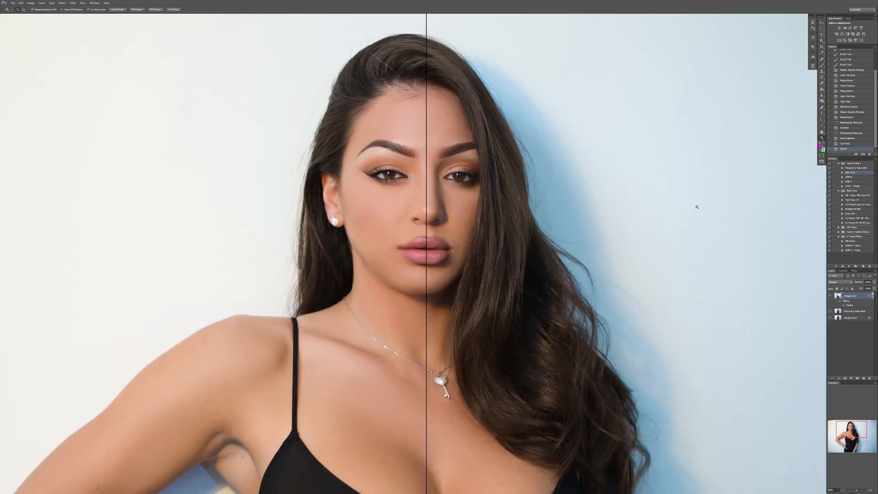